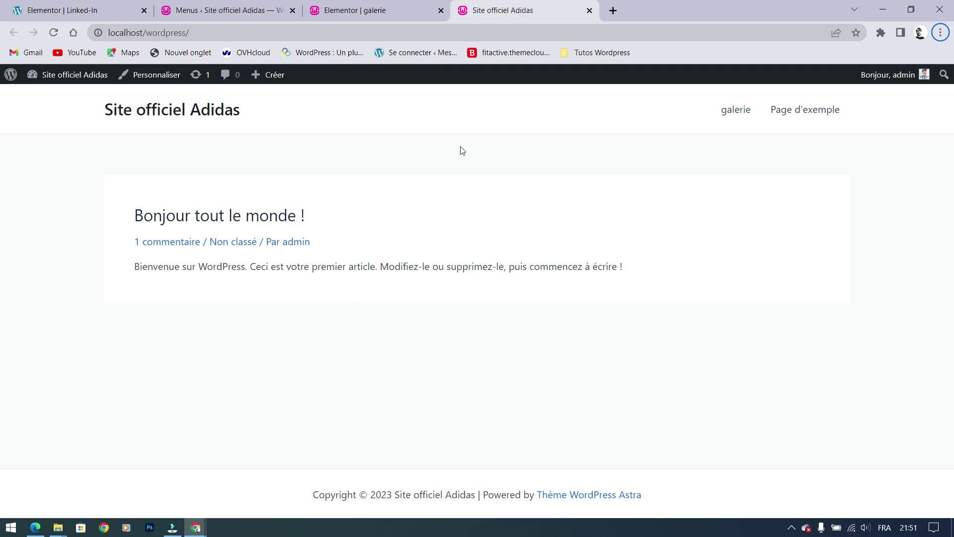
View the galerie page on the published site and in the Elementor editor.
click(736, 110)
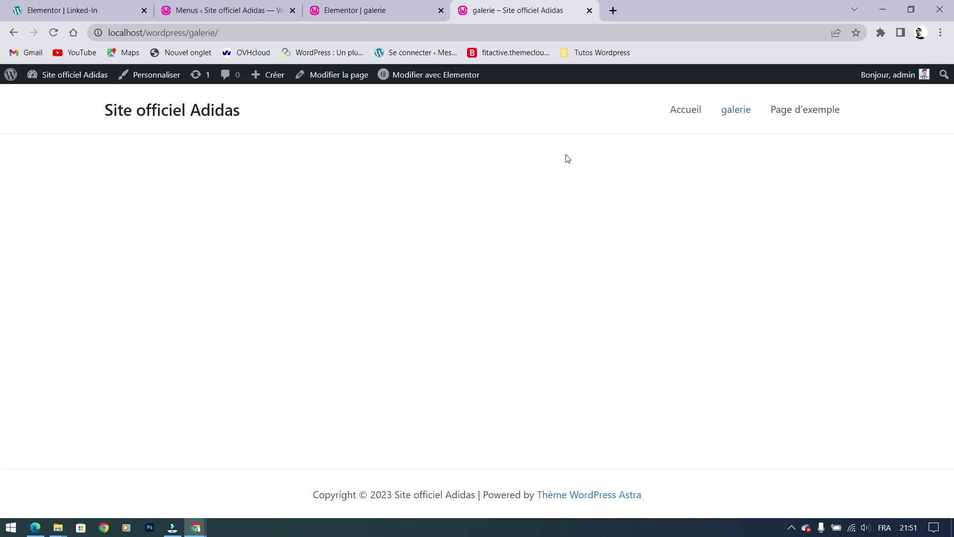
click(388, 13)
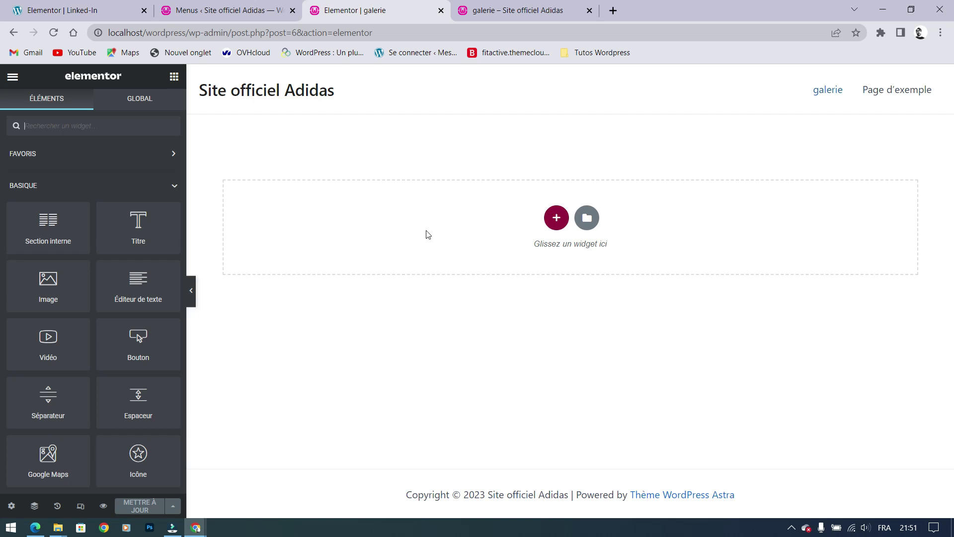
click(563, 226)
Open the add-extensions page in the WordPress admin and search the plugin directory for "smash balloon".
key(ctrl+shift+Tab)
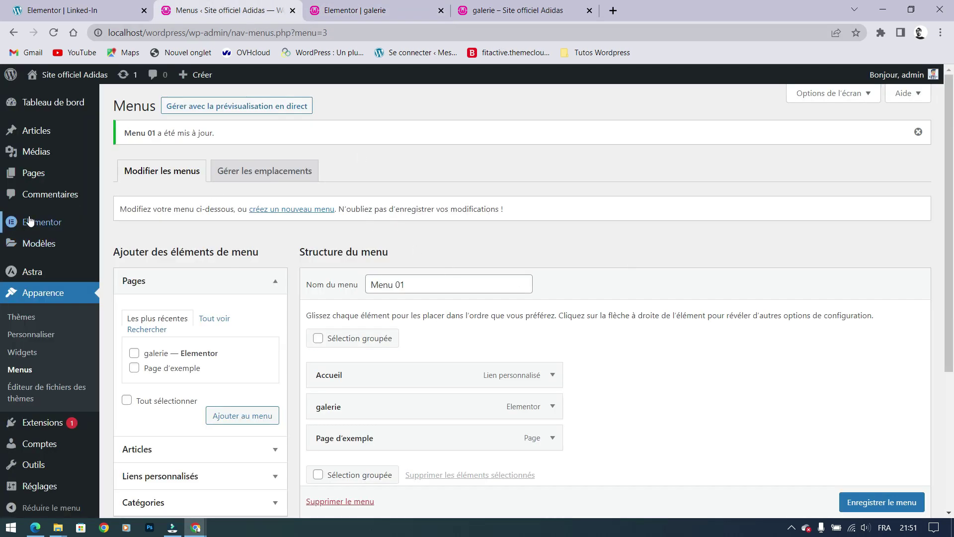
mouse_move(48, 425)
click(127, 442)
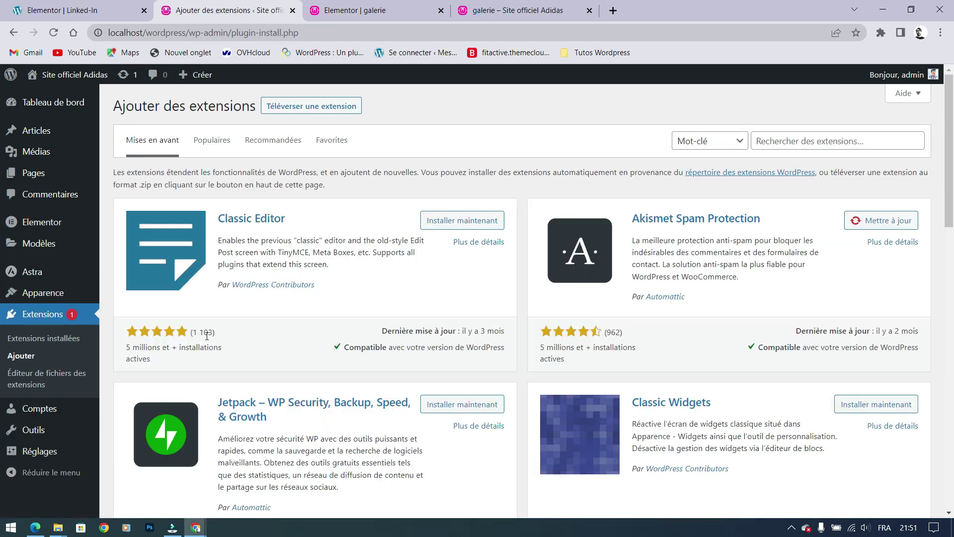
click(805, 141)
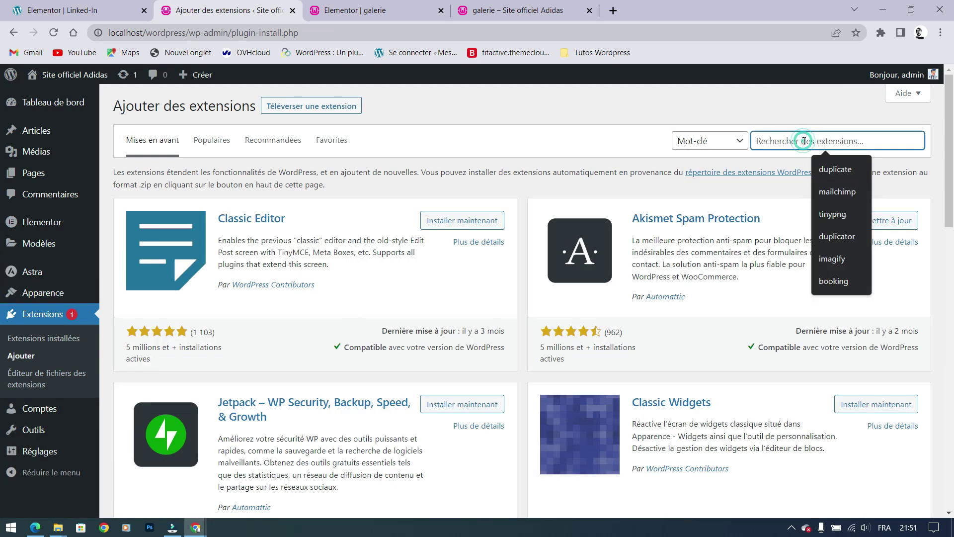
text(smasgh)
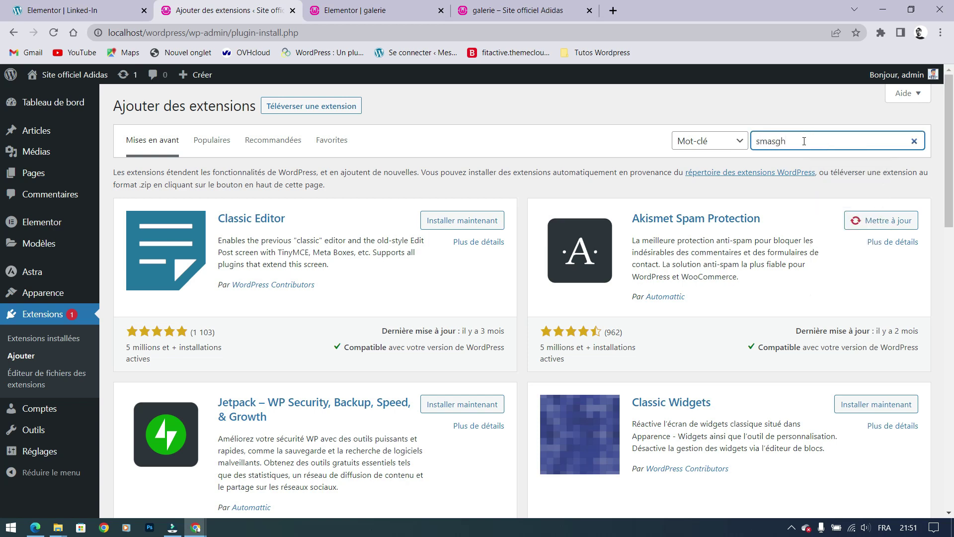
key(BackSpace)
key(BackSpace)
text(h)
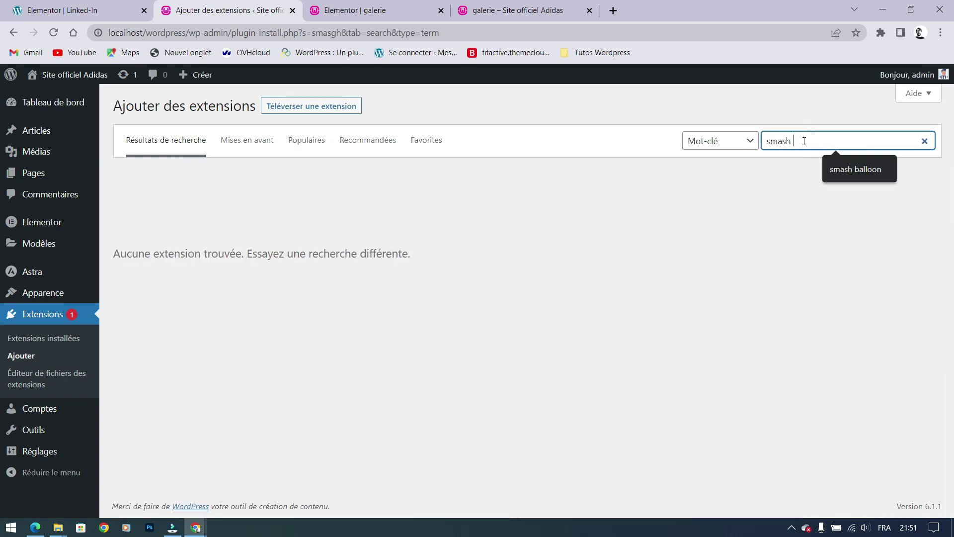
text( balloon)
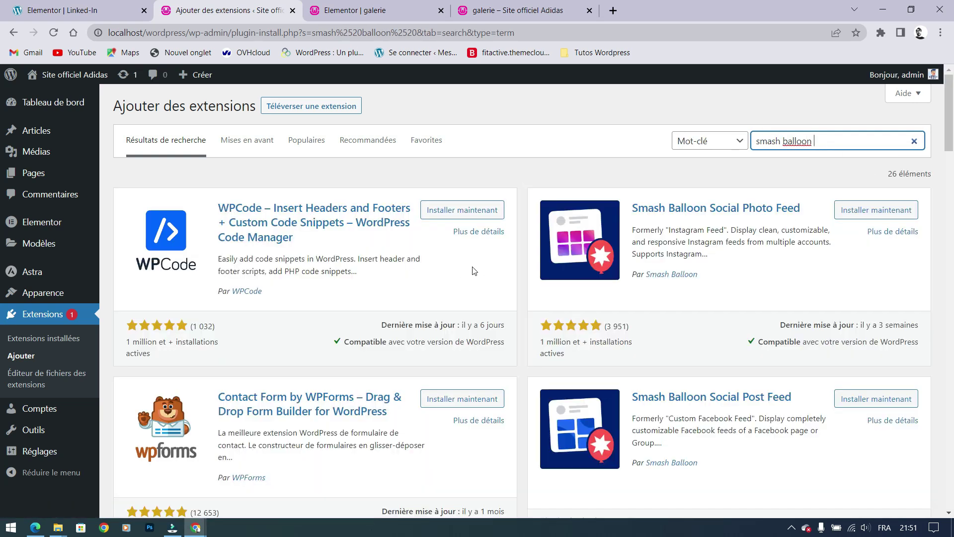
Look through the Smash Balloon plugins in the results and examine the screenshots of Smash Balloon Social Post Feed.
scroll(474, 271, down, 6)
scroll(579, 328, up, 6)
scroll(579, 325, down, 6)
scroll(617, 300, up, 5)
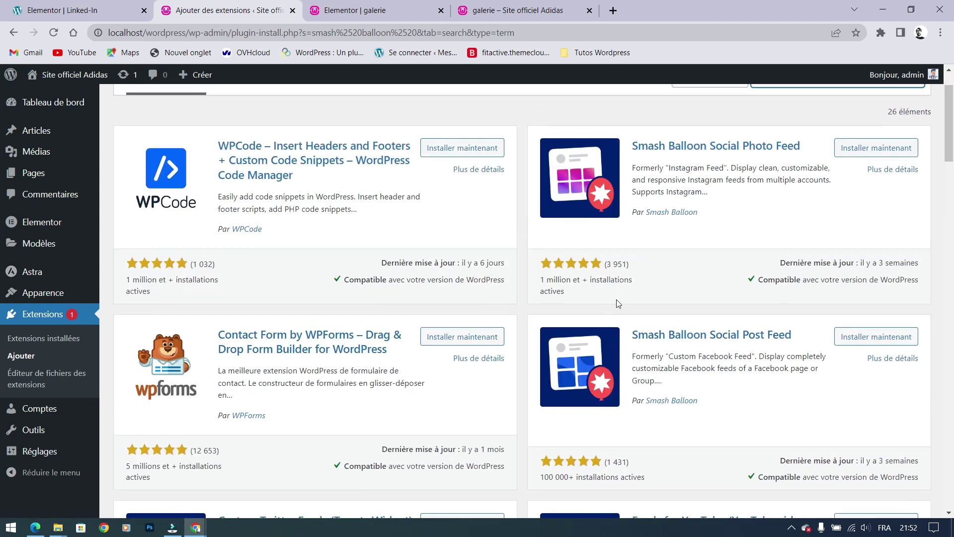
scroll(601, 251, down, 2)
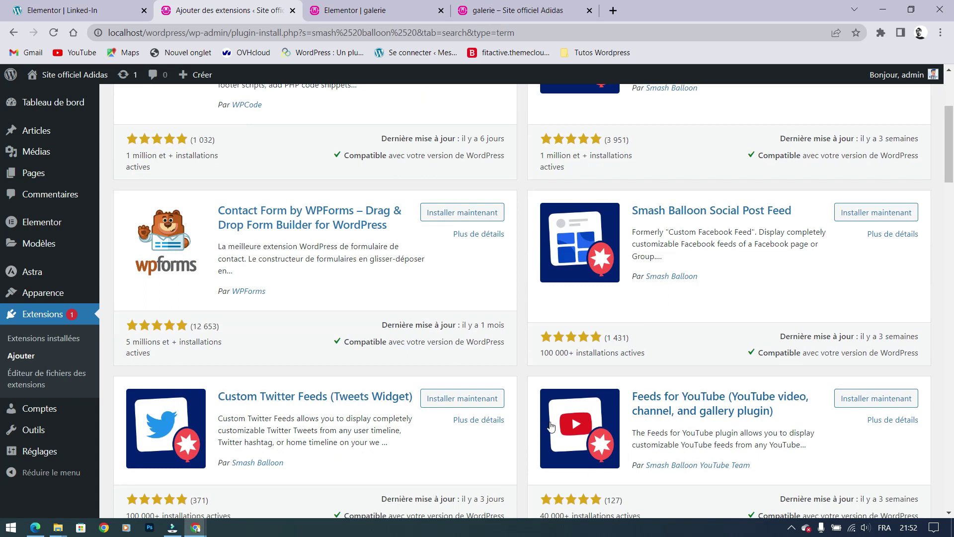
scroll(629, 426, up, 2)
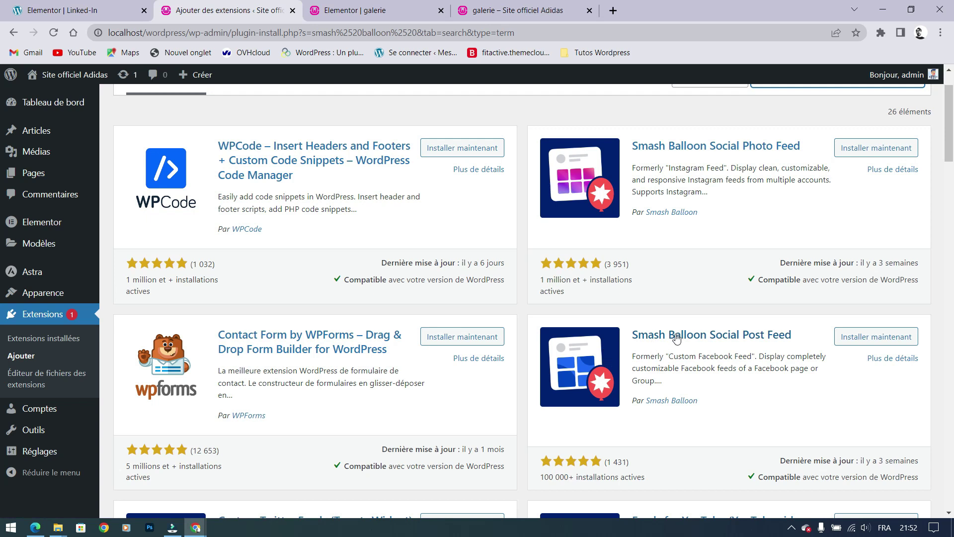
middle_click(701, 336)
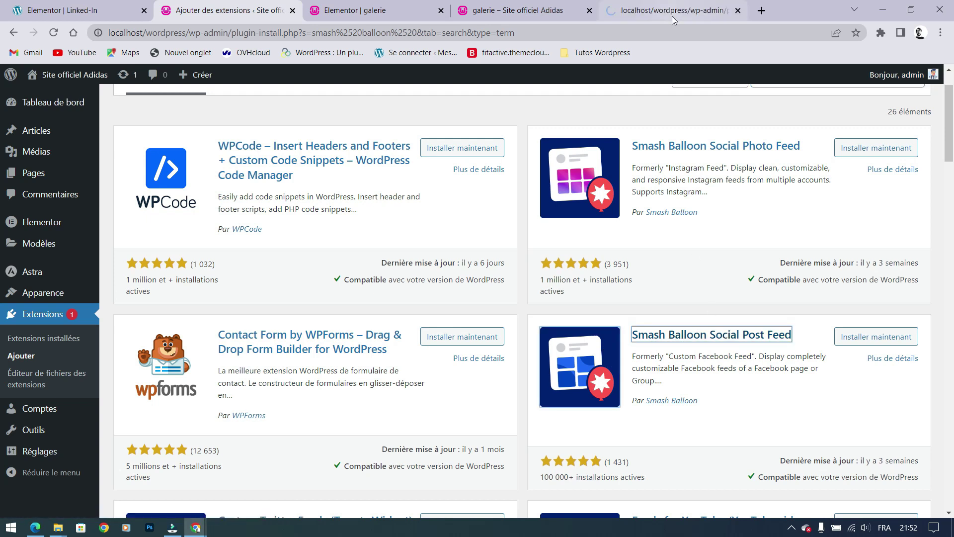
click(695, 4)
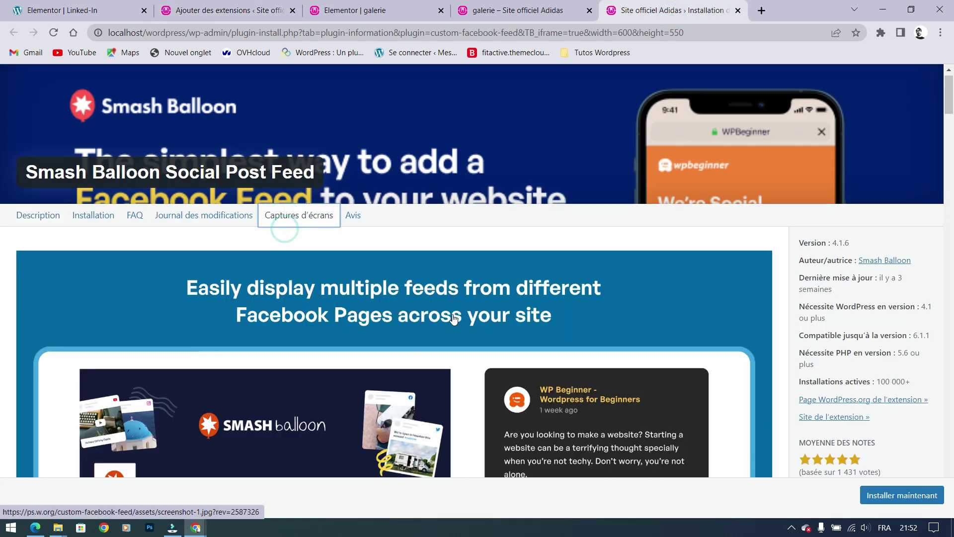
scroll(248, 269, down, 8)
scroll(117, 144, up, 1)
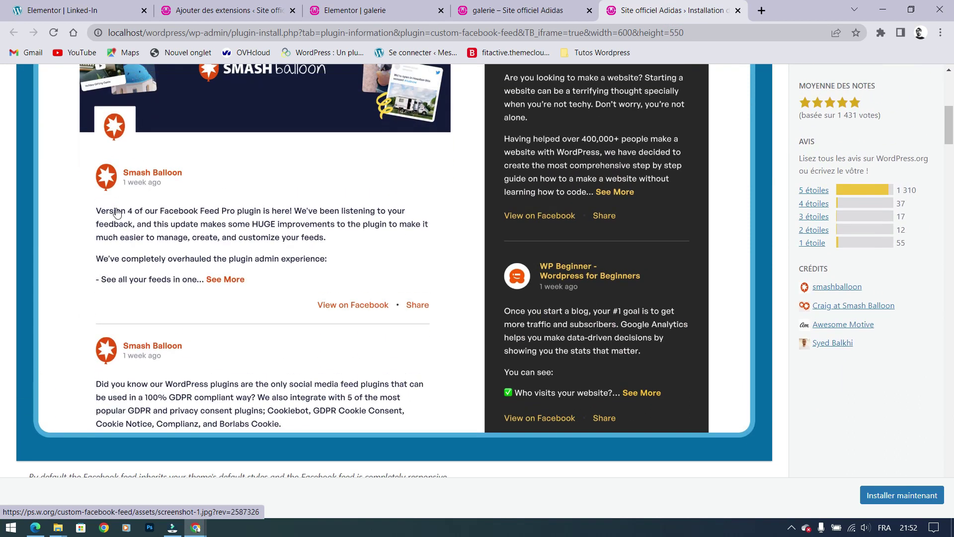
scroll(149, 219, down, 8)
scroll(258, 249, down, 10)
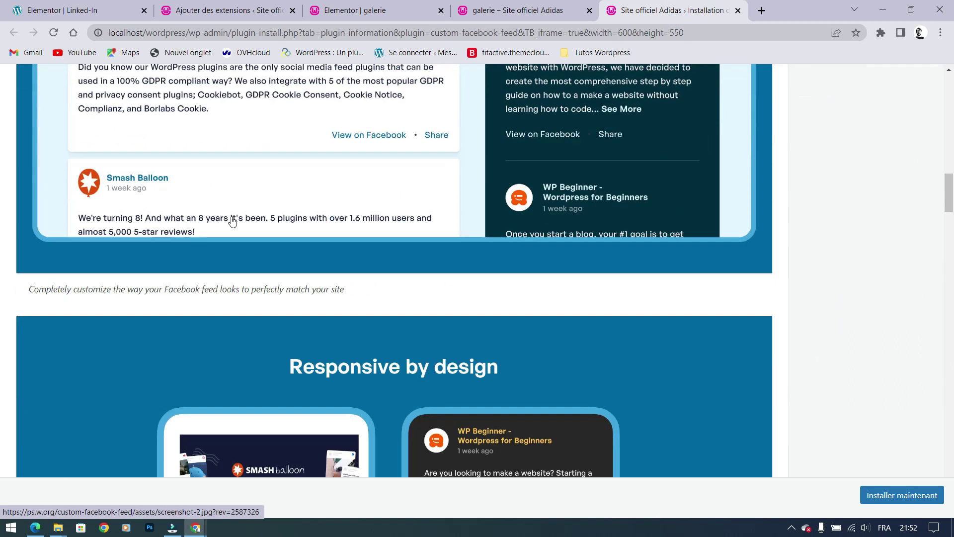
click(738, 11)
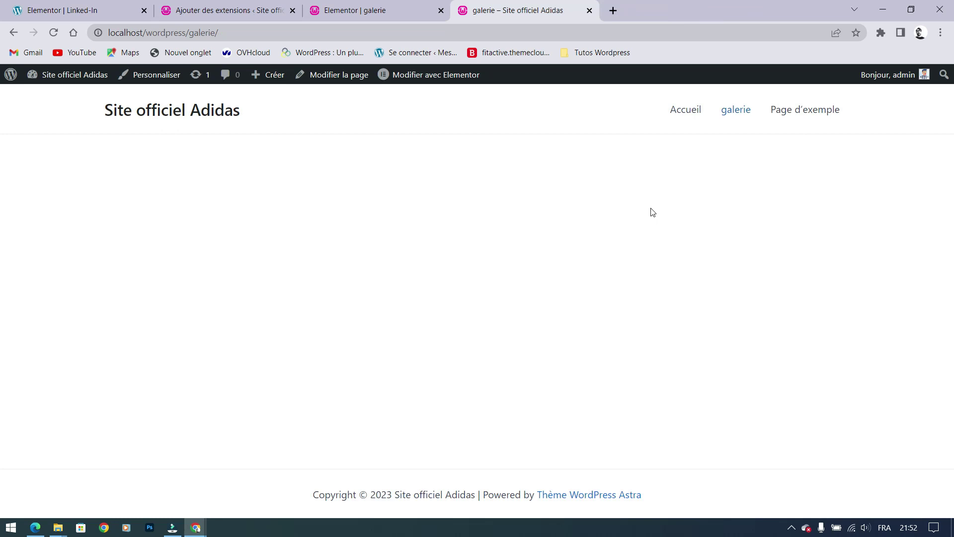
Return to the extension search results and install the Smash Balloon Social Photo Feed plugin.
click(376, 8)
click(297, 15)
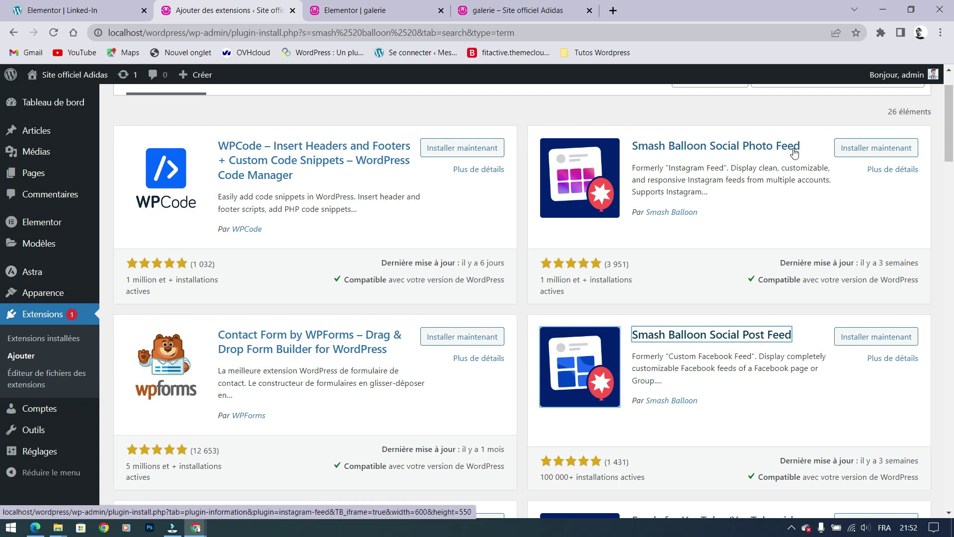
drag(669, 168, 725, 168)
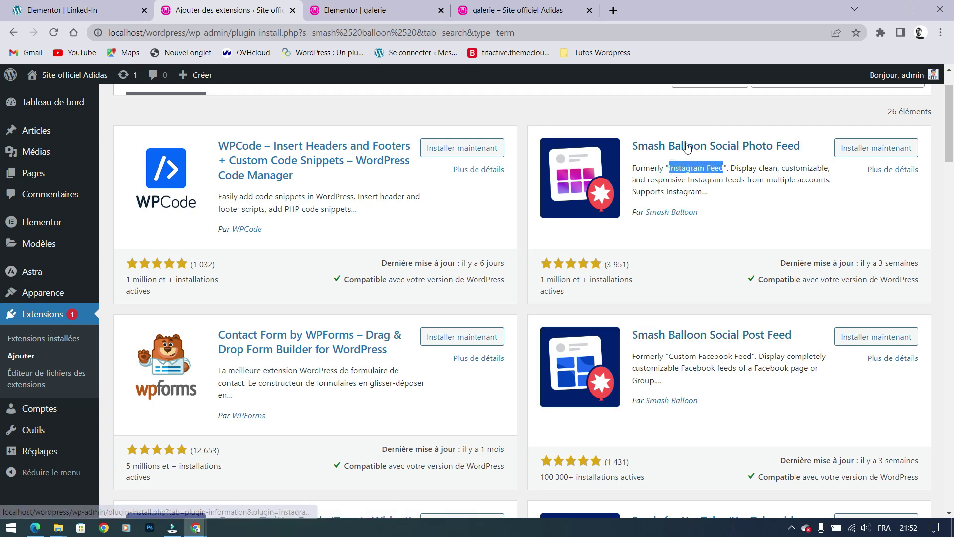
click(760, 204)
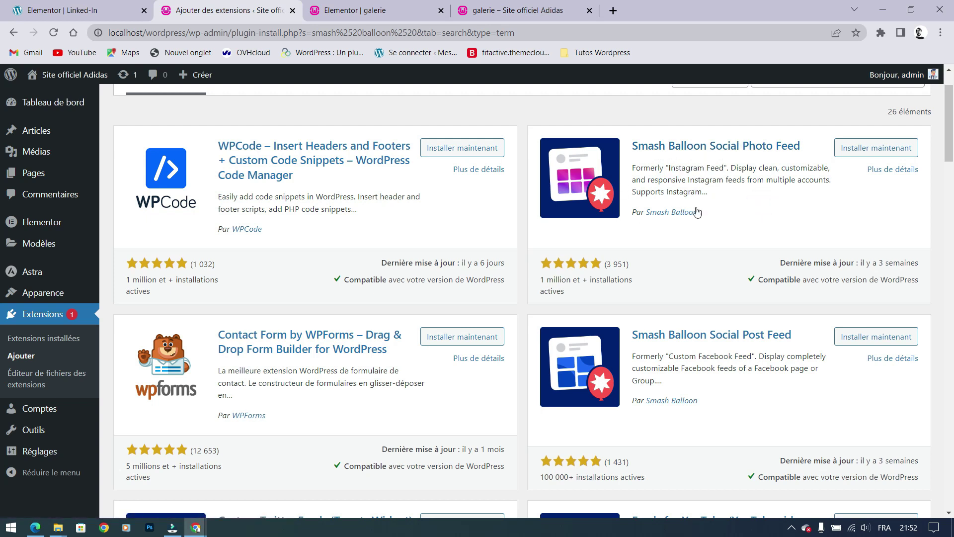
scroll(703, 225, down, 3)
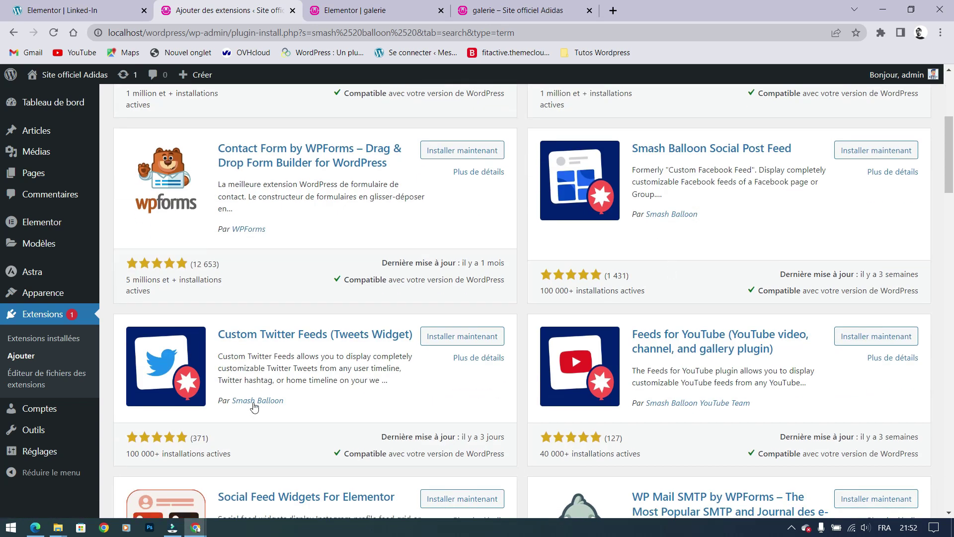
scroll(641, 273, up, 5)
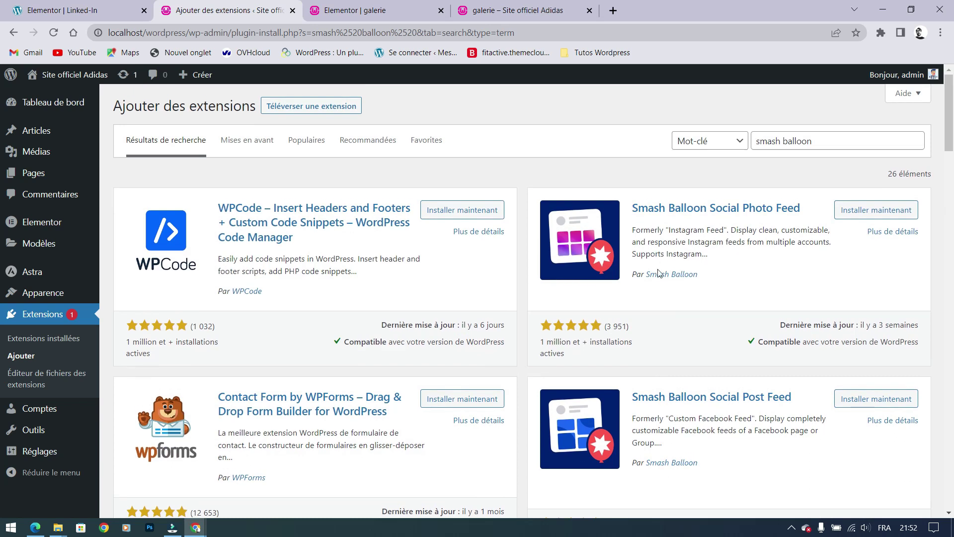
scroll(622, 293, down, 3)
scroll(607, 321, down, 1)
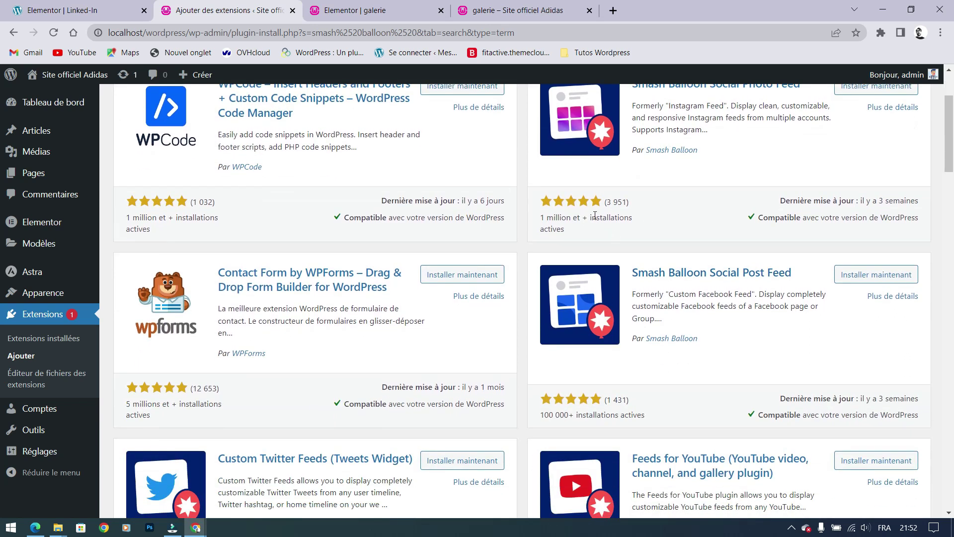
scroll(595, 214, down, 2)
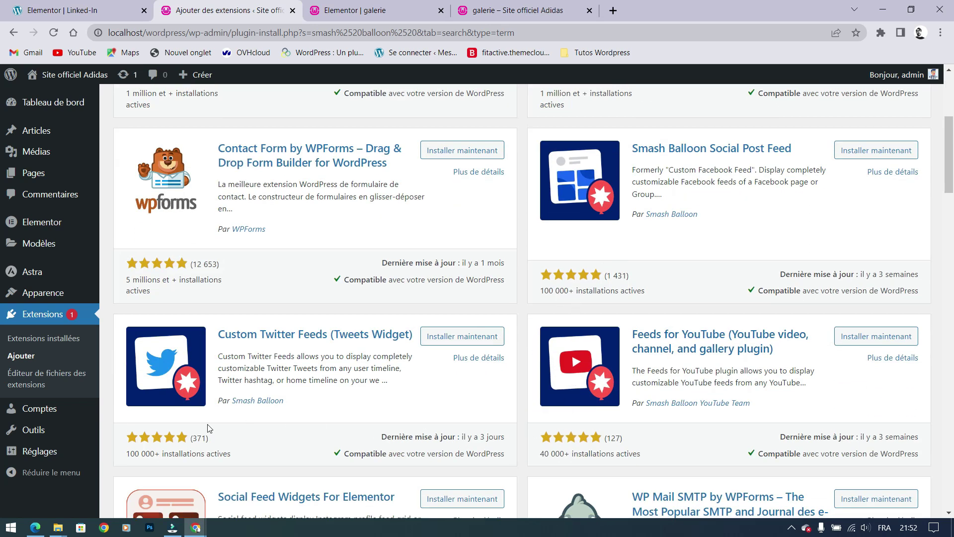
scroll(628, 383, up, 5)
click(872, 210)
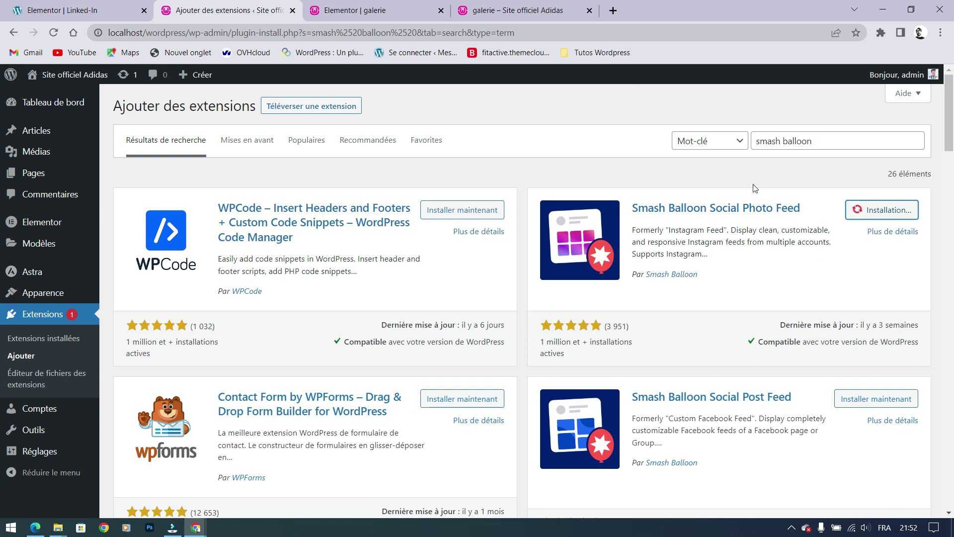
Search Google for instagram in a new tab, open the Instagram site to check the account login, and close the tab.
click(613, 10)
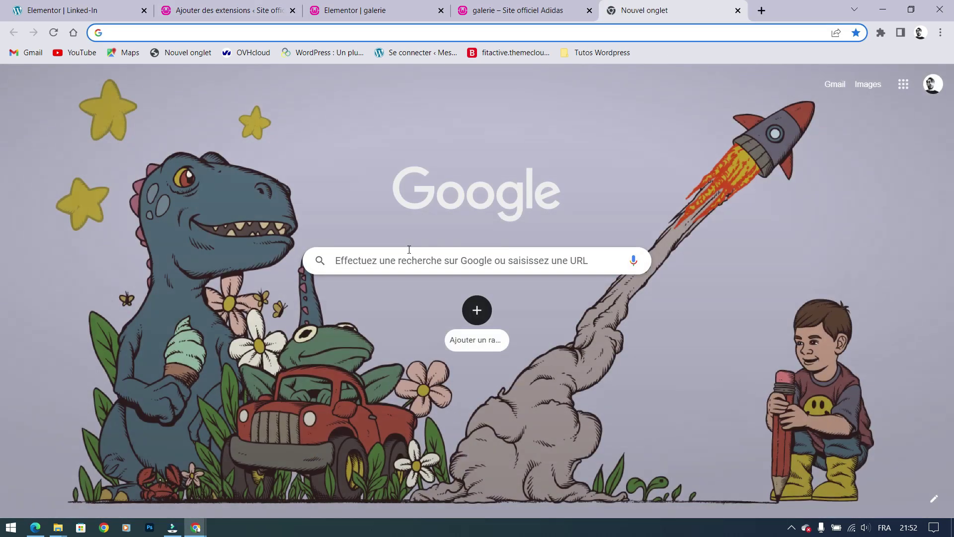
click(392, 261)
text(in)
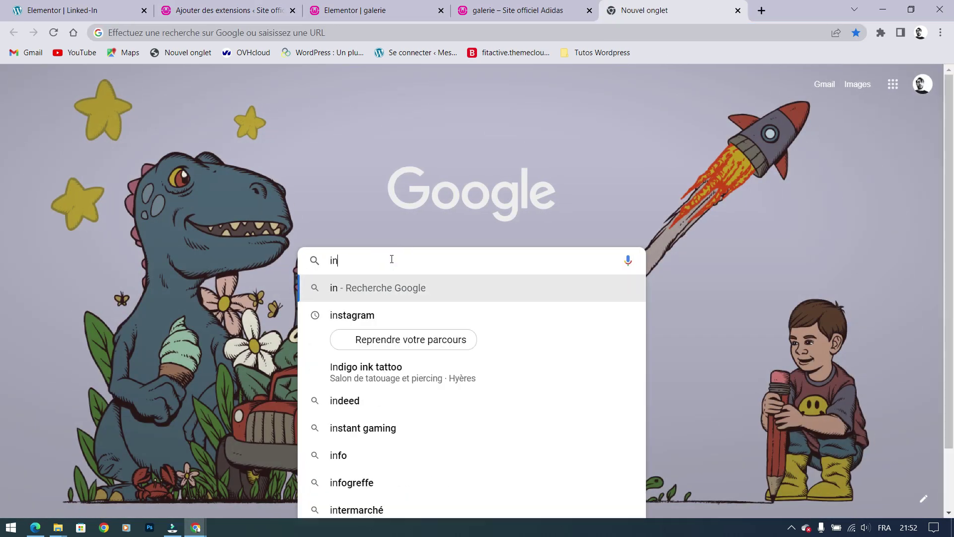
text(stagram)
key(Return)
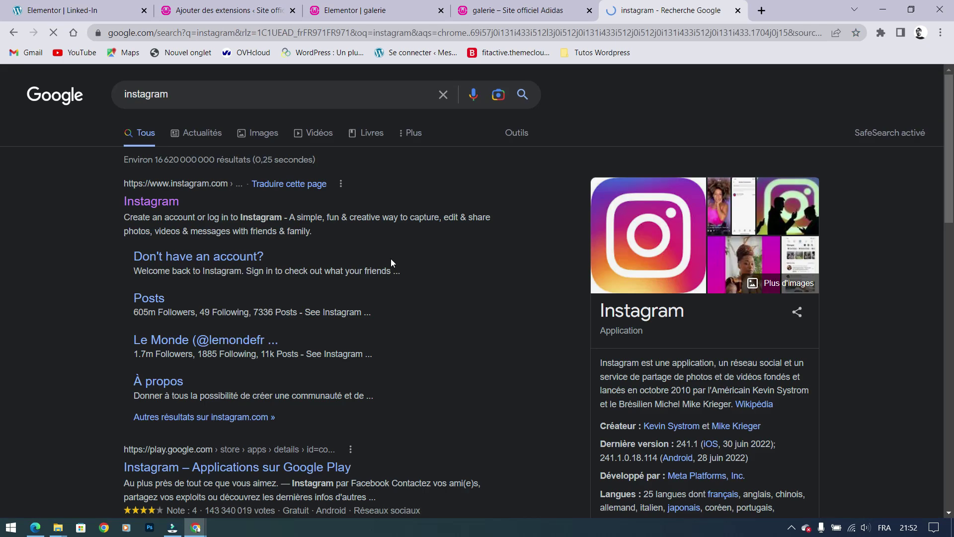
click(140, 207)
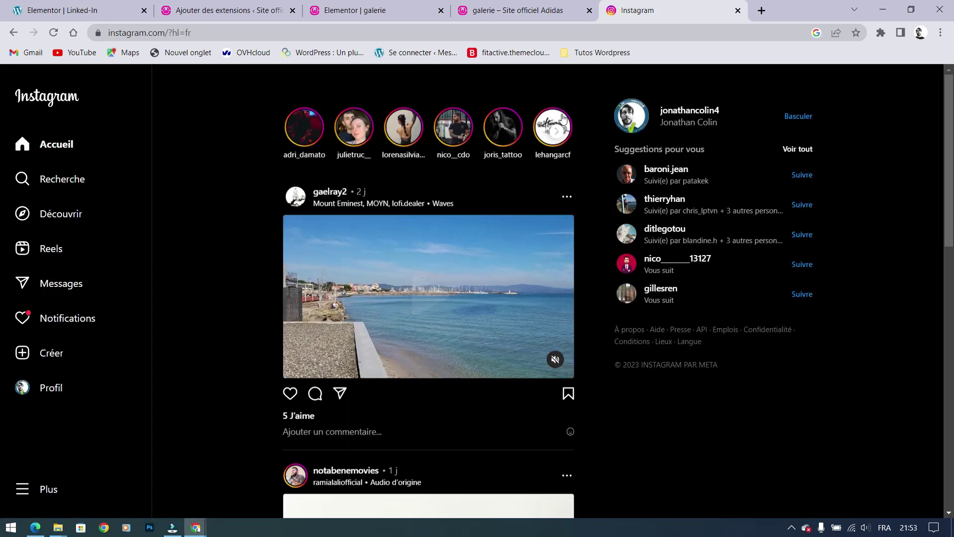
click(738, 10)
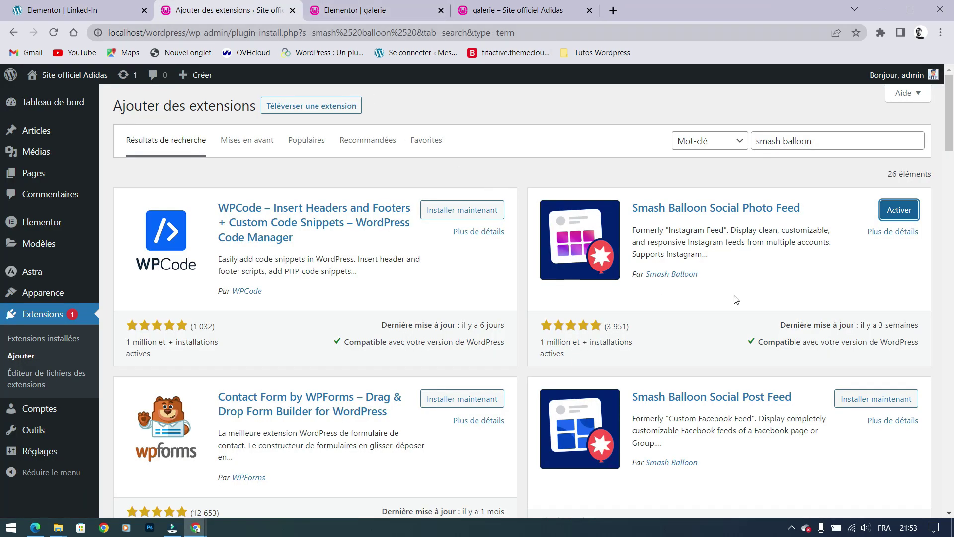
Activate the Smash Balloon Social Photo Feed plugin and open its Flux Instagram feeds dashboard.
click(896, 211)
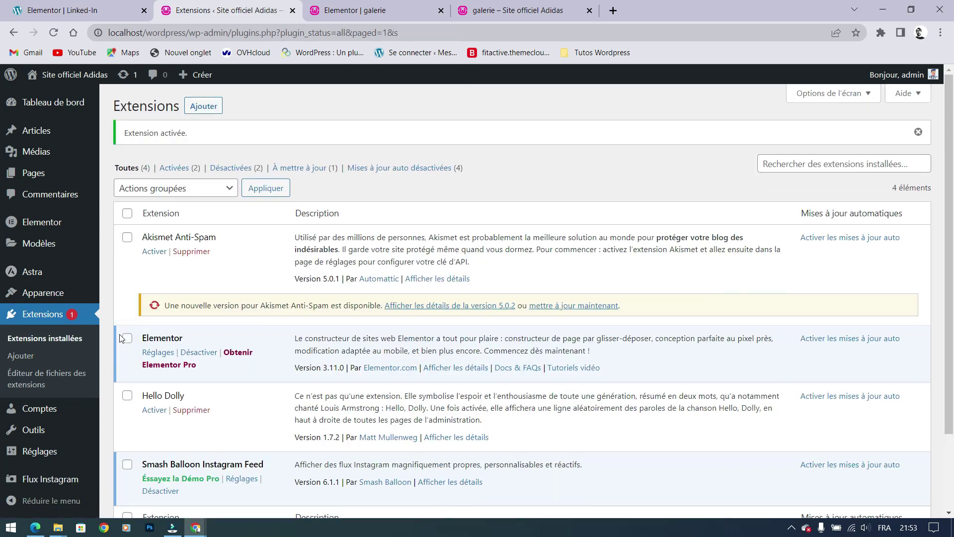
scroll(44, 350, down, 1)
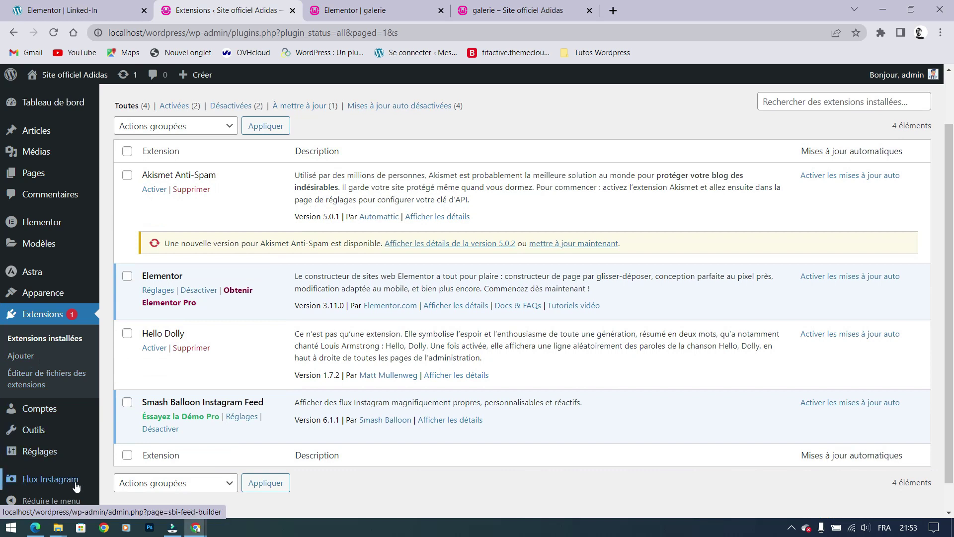
click(37, 484)
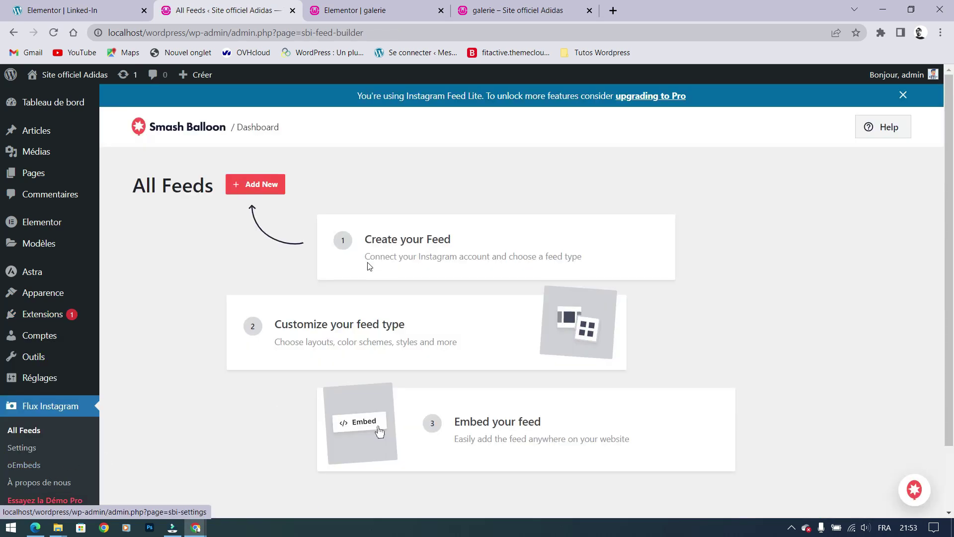
Start a new Instagram feed of type User Timeline and open the account connection page for its source.
click(256, 187)
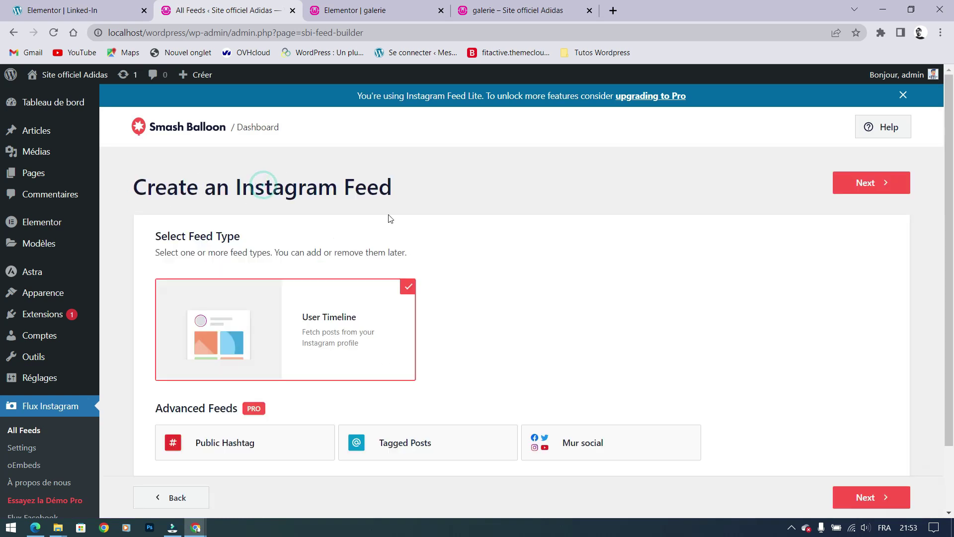
click(308, 306)
click(860, 185)
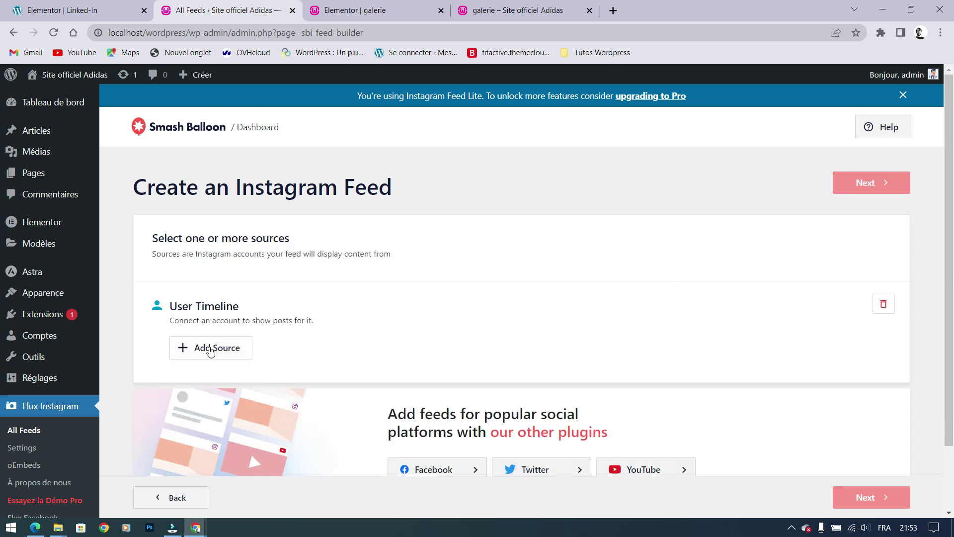
click(210, 349)
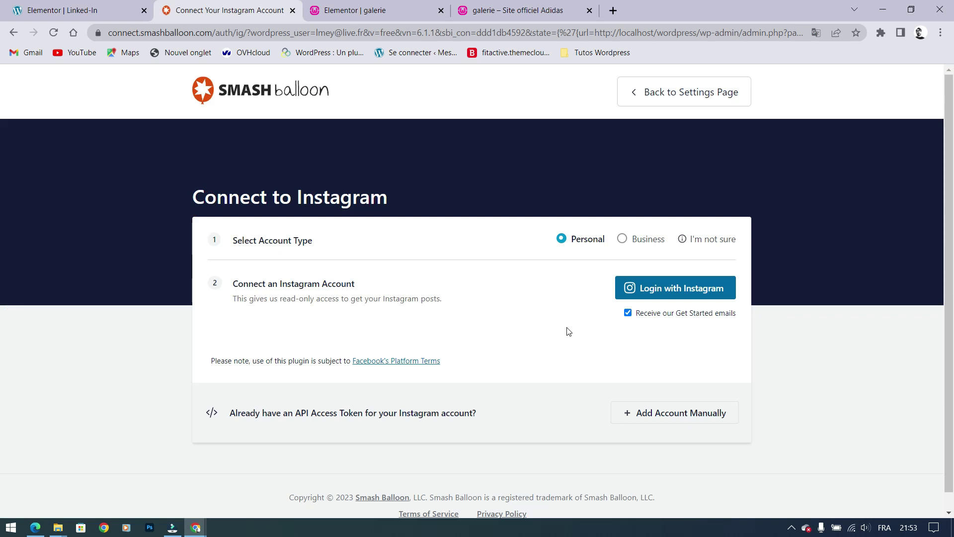
Connect a Personal Instagram account to Smash Balloon, authorize the access, and confirm that localhost/wordpress is the site's own domain.
click(639, 244)
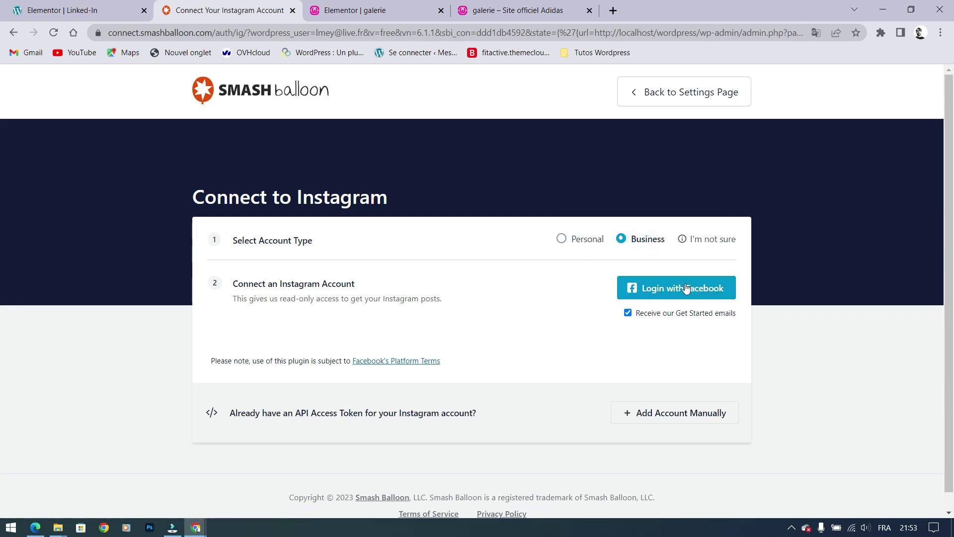
click(590, 244)
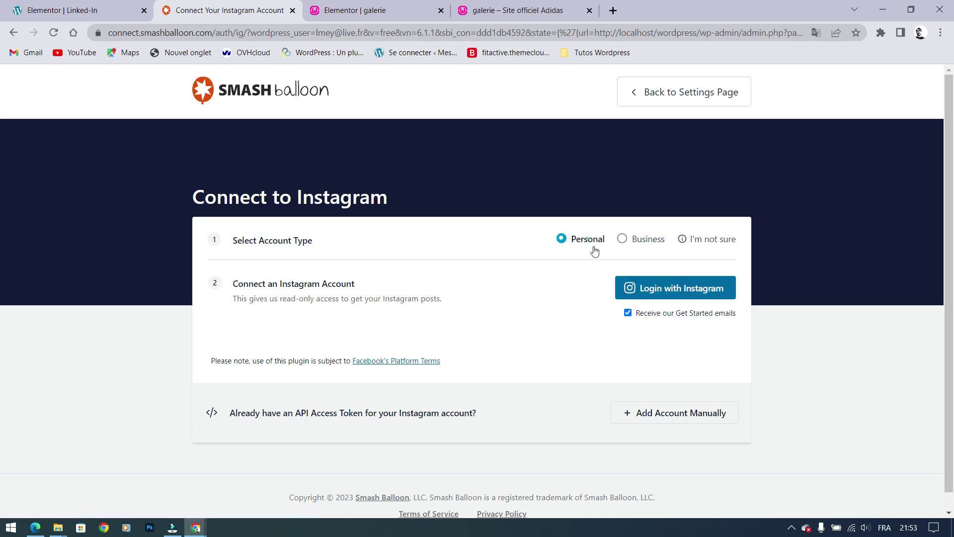
click(703, 292)
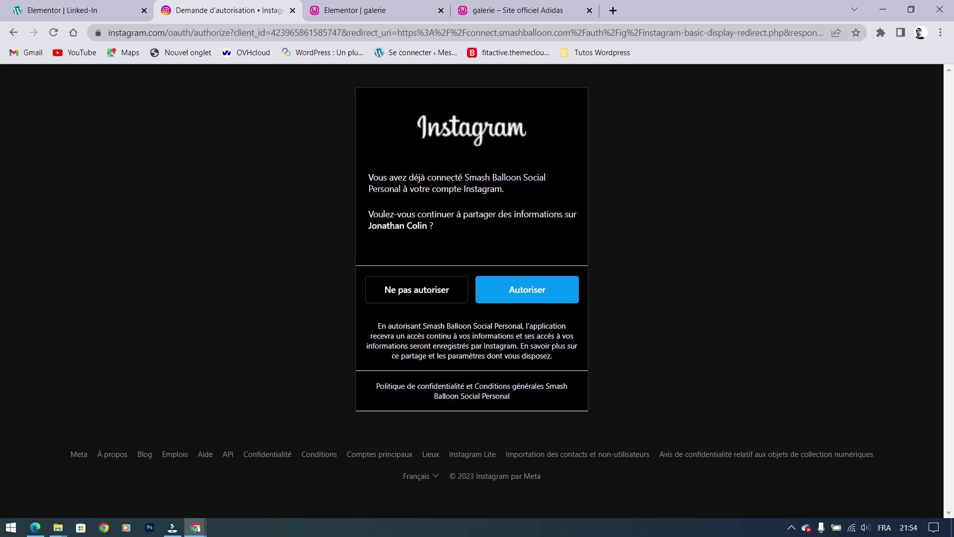
drag(429, 227, 369, 226)
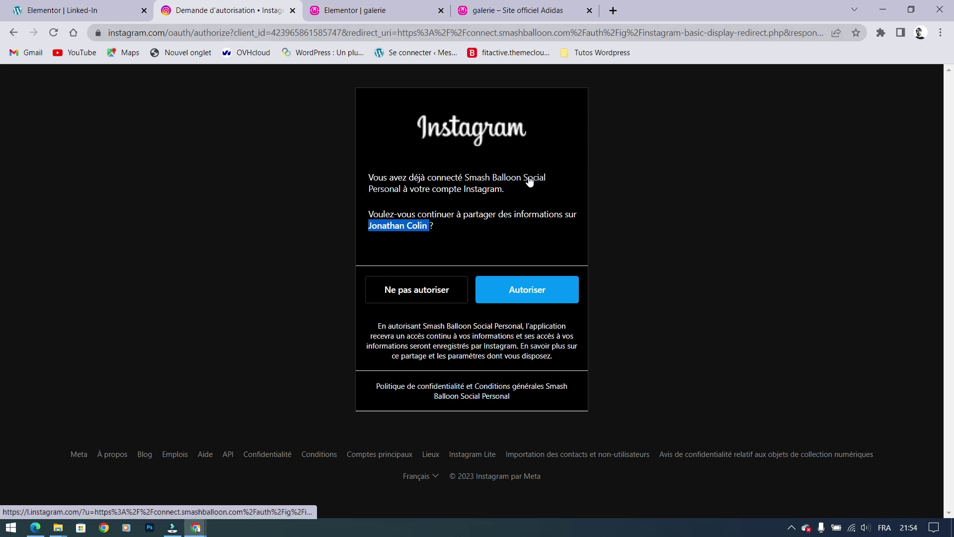
click(538, 297)
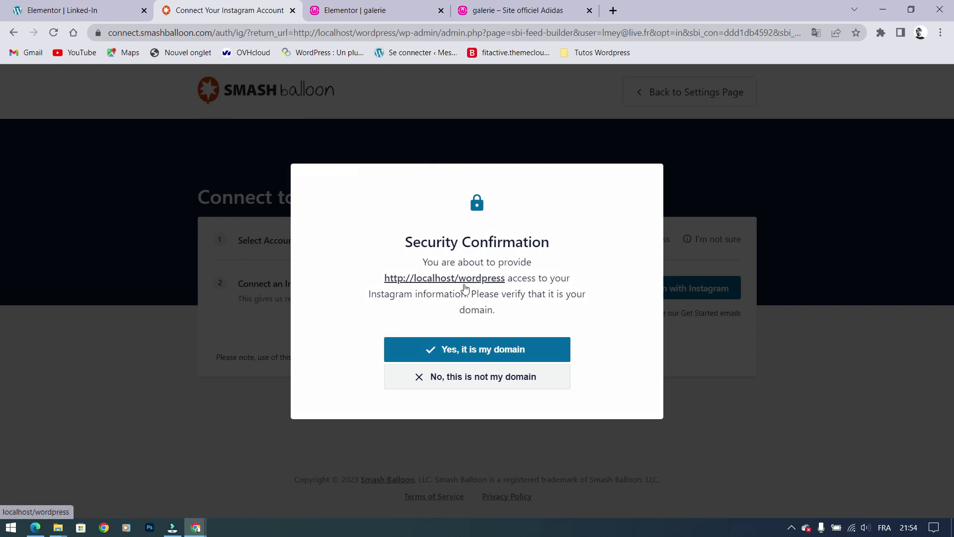
click(484, 350)
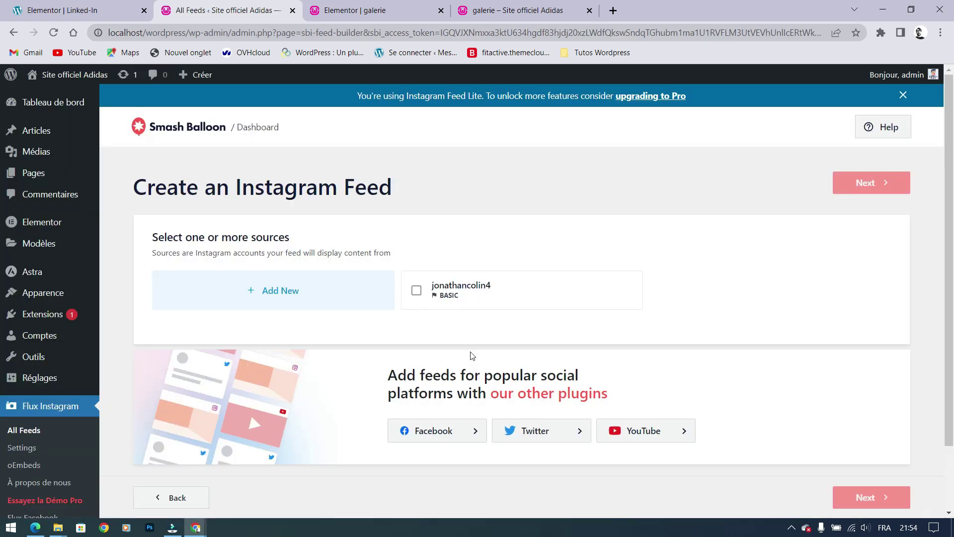
Create the feed with the connected Instagram account as source, decline the custom profile setup, and dismiss the introductory tour.
click(416, 291)
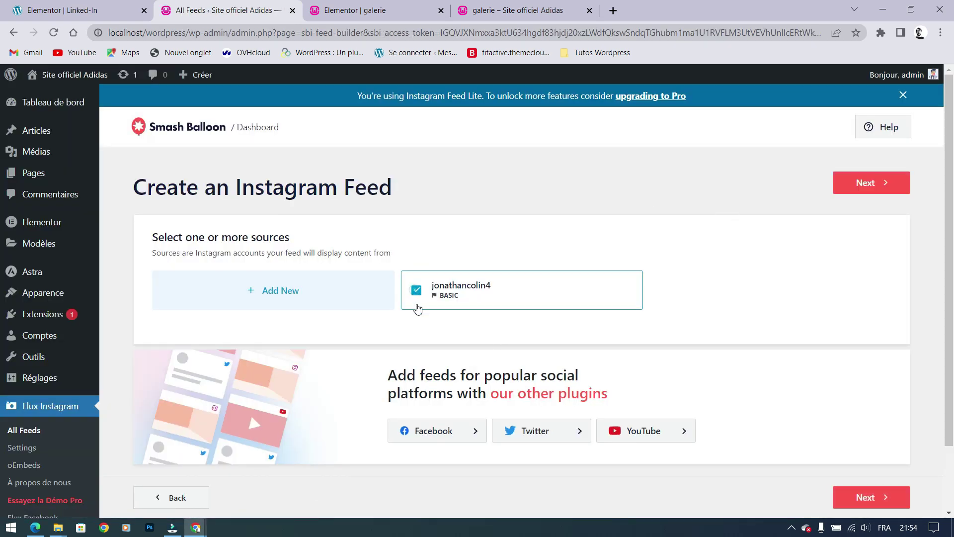
click(877, 184)
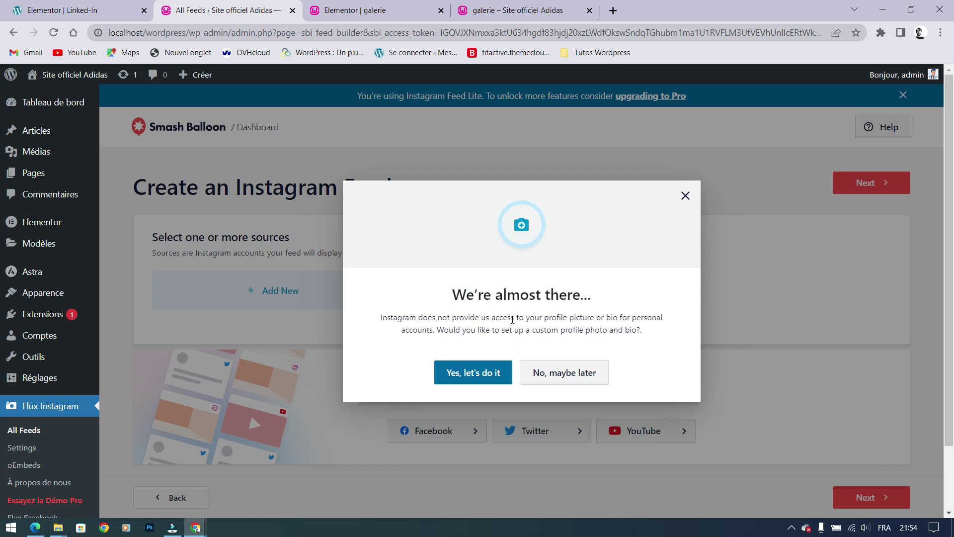
click(536, 373)
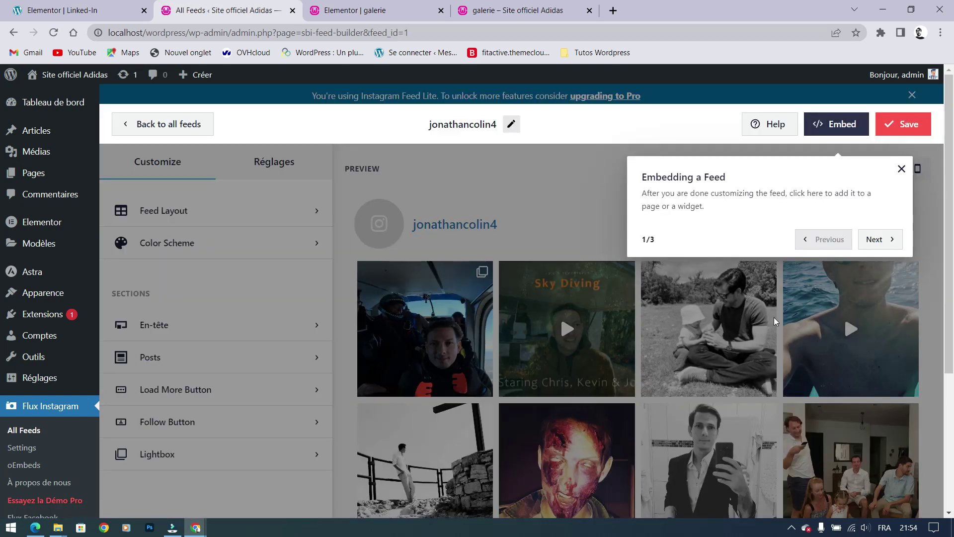
click(900, 169)
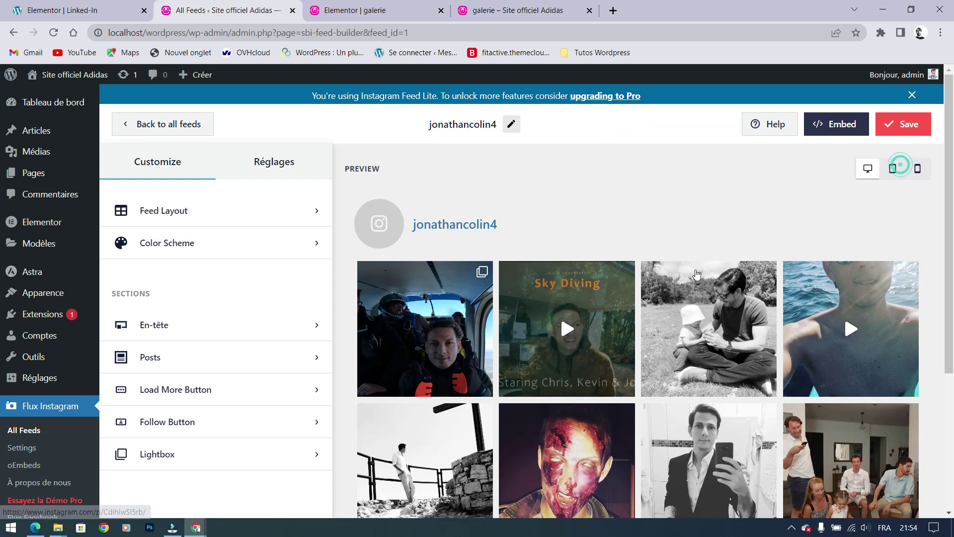
Rename the feed "Mes tutos WP", save it, and check its tablet preview before returning to the desktop preview.
click(512, 125)
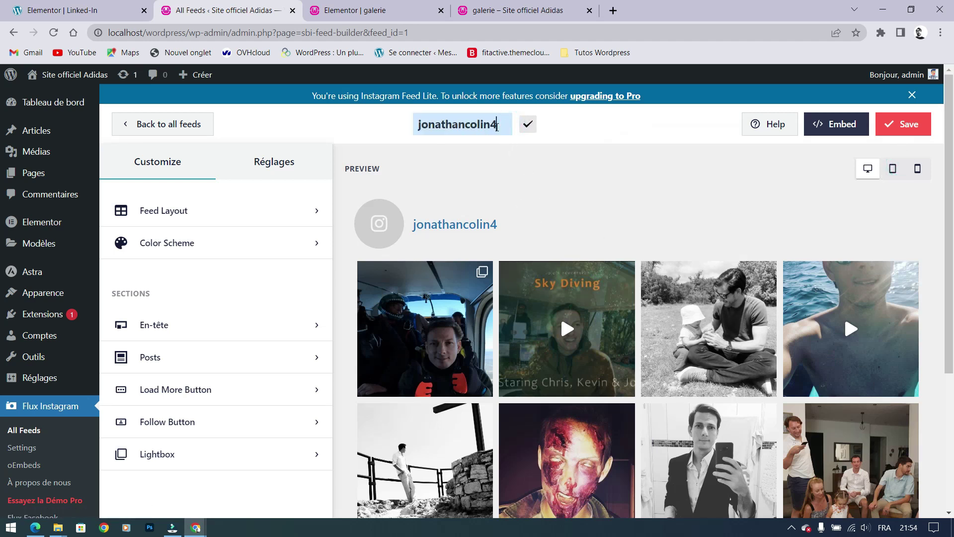
key(shift+Left)
key(shift+Left)
key(shift+Left)
key(shift+Left)
key(shift+Left)
key(shift+Left)
key(shift+Left)
key(shift+Left)
key(shift+Left)
key(shift+Left)
key(shift+Left)
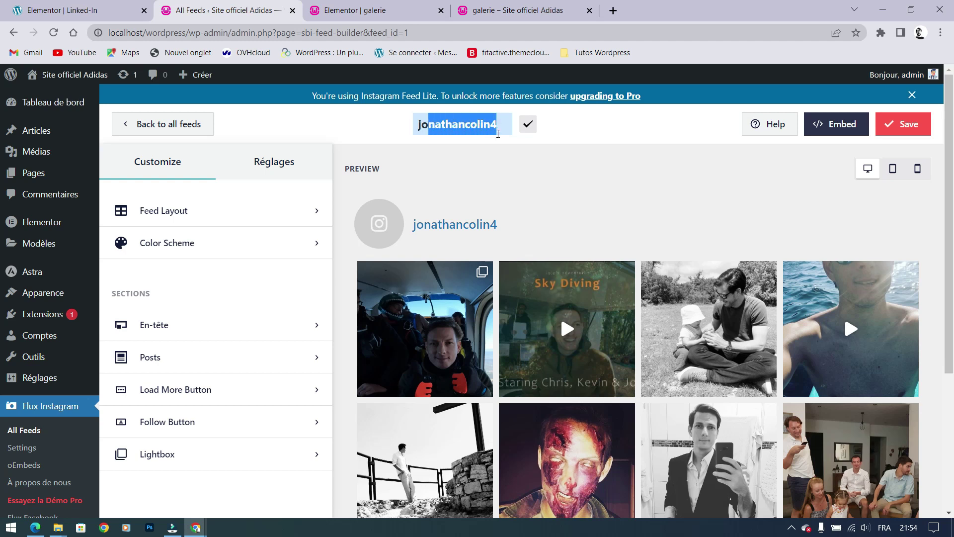
text(Mes tutos )
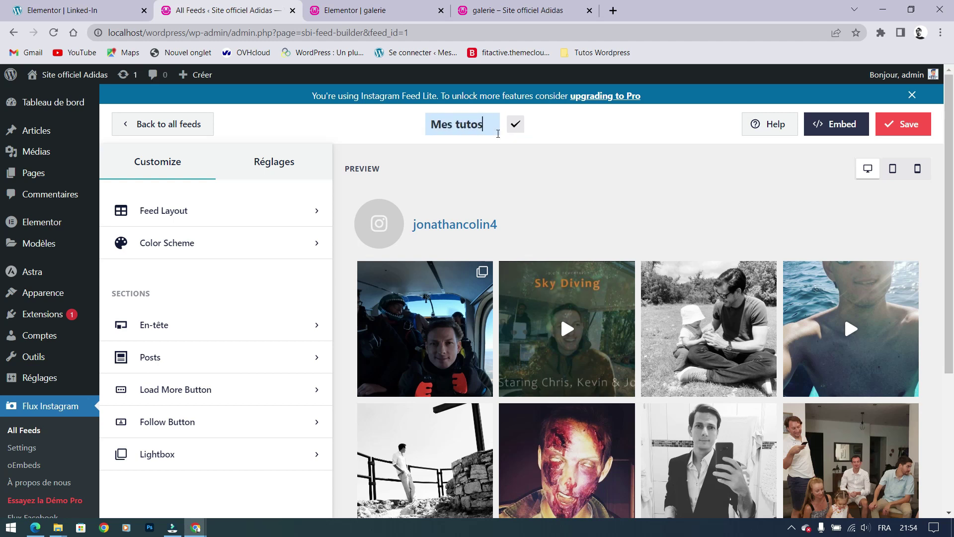
text(WP)
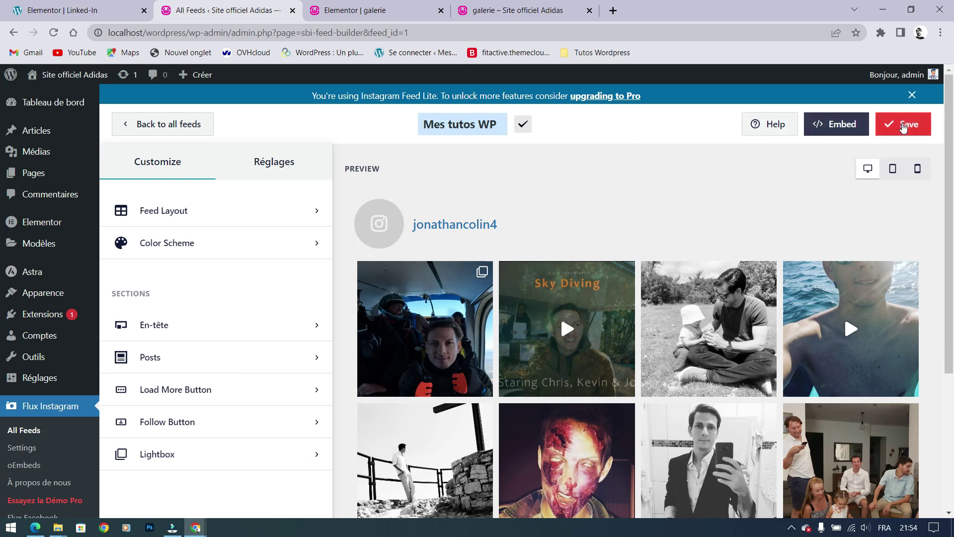
click(894, 170)
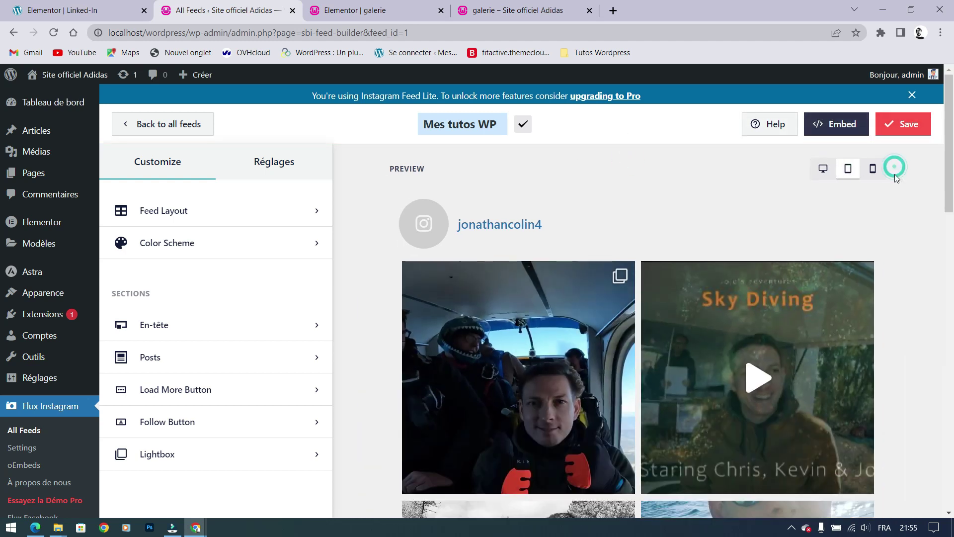
click(699, 169)
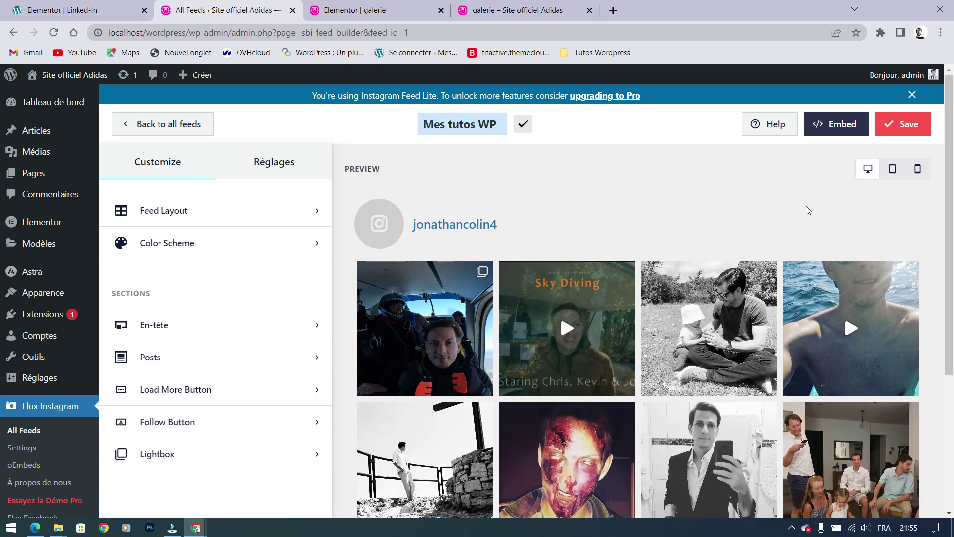
Copy the feed's embed shortcode [instagram-feed feed=1], look at the Add to a Page choices, and close the embed dialog.
click(831, 124)
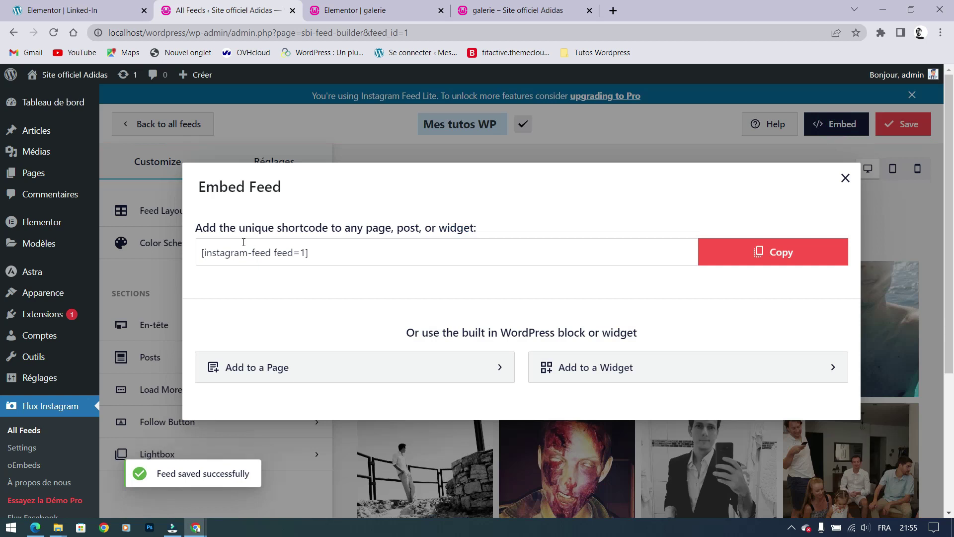
drag(204, 254, 343, 249)
key(ctrl+c)
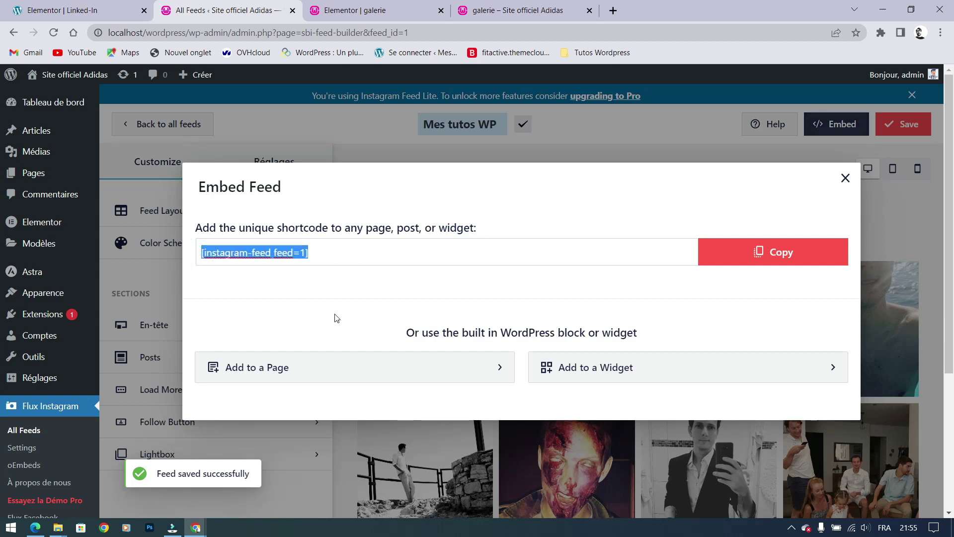
click(501, 367)
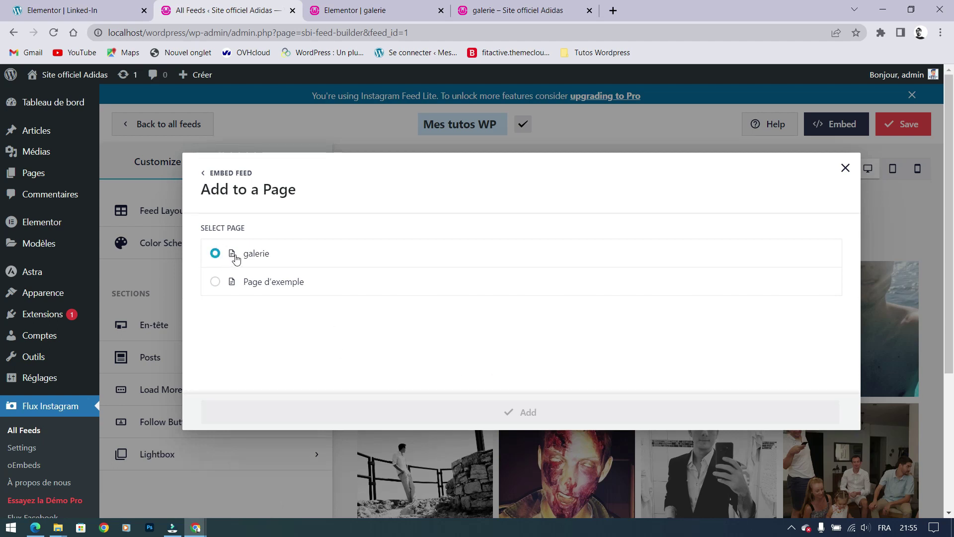
click(224, 174)
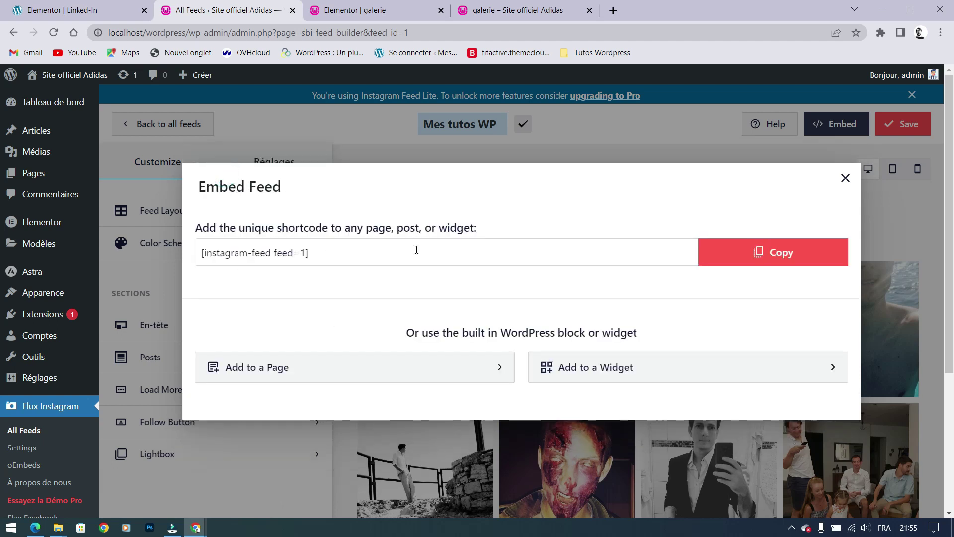
click(845, 178)
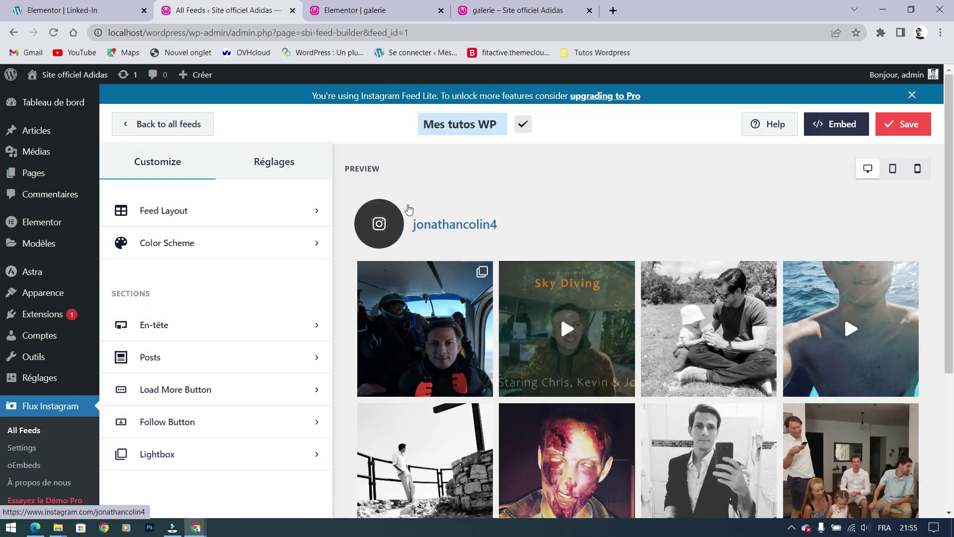
Switch to the galerie page in Elementor and add a single-column section.
click(387, 13)
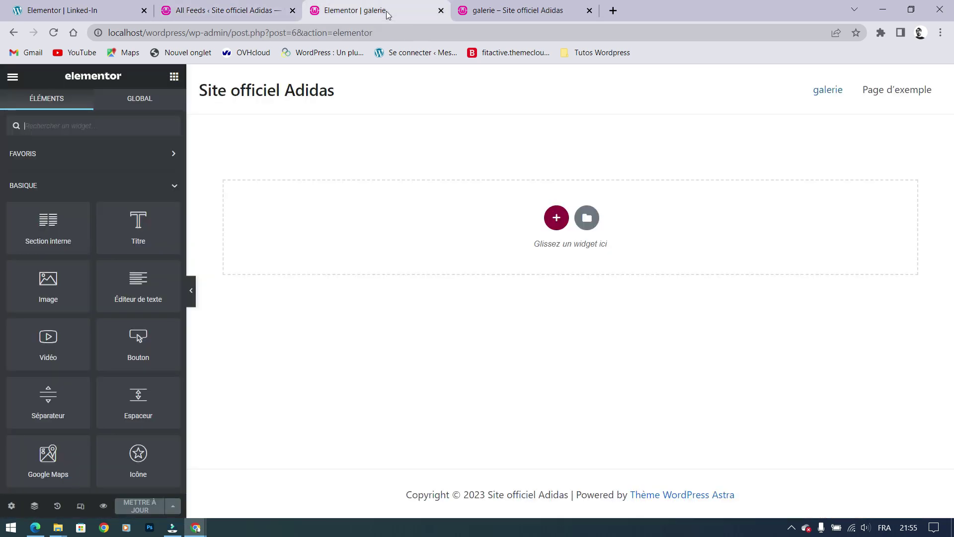
click(555, 228)
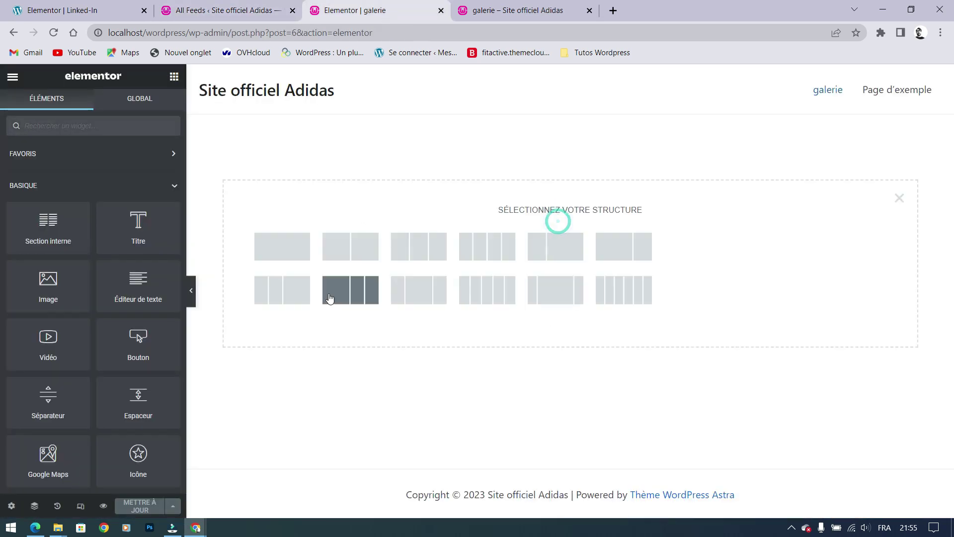
click(299, 251)
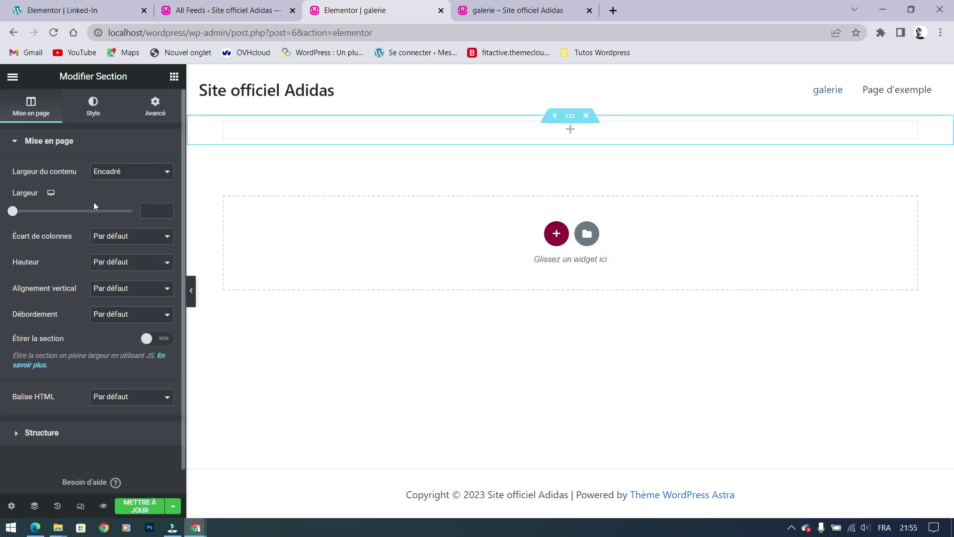
Place a Code court widget in the new section of the galerie page.
click(174, 76)
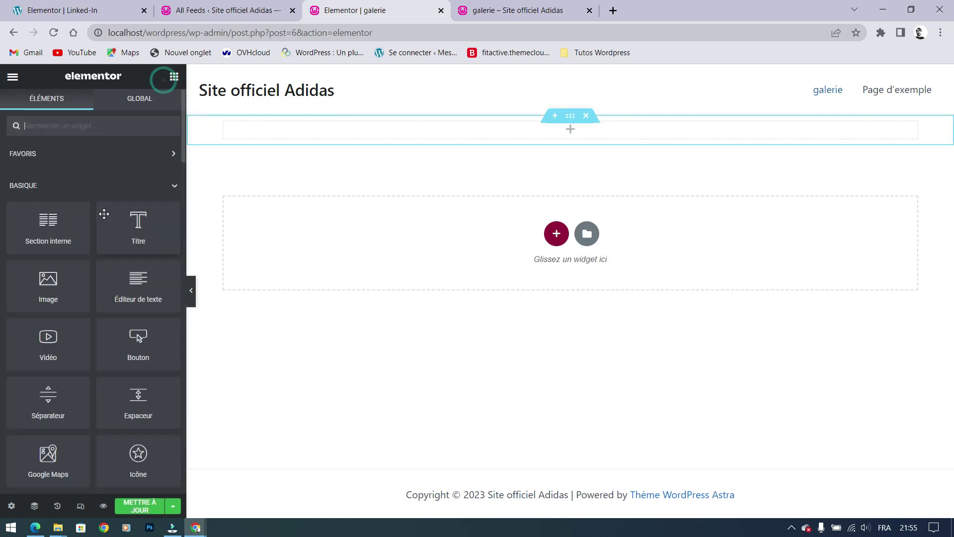
scroll(74, 286, down, 10)
scroll(82, 276, down, 12)
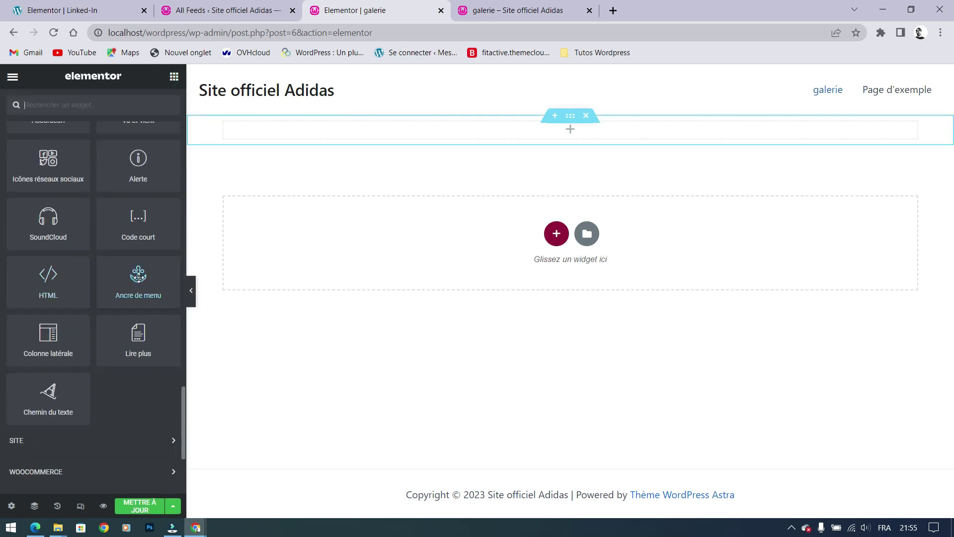
drag(139, 233, 532, 151)
Paste the shortcode [instagram-feed feed=1] into the Code court widget and update the galerie page.
click(91, 226)
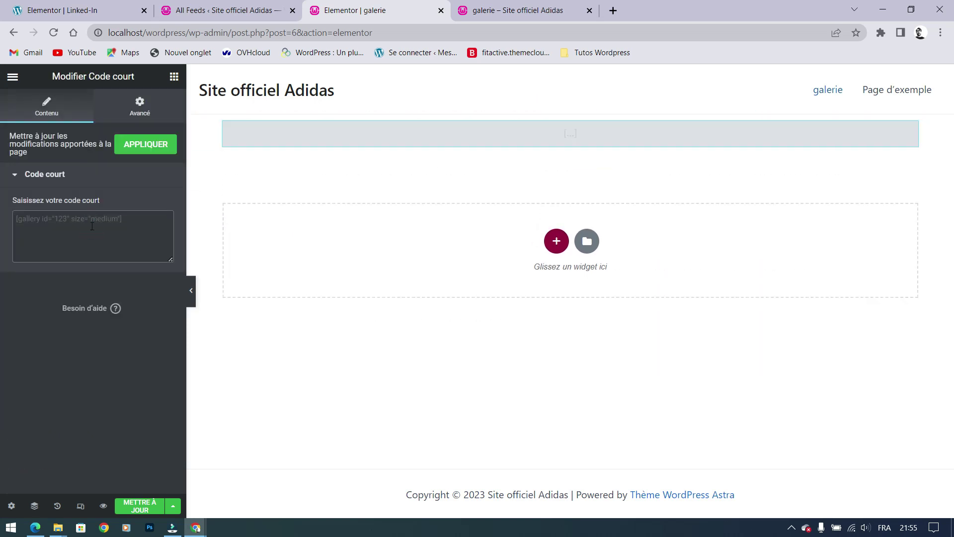
right_click(91, 226)
click(119, 323)
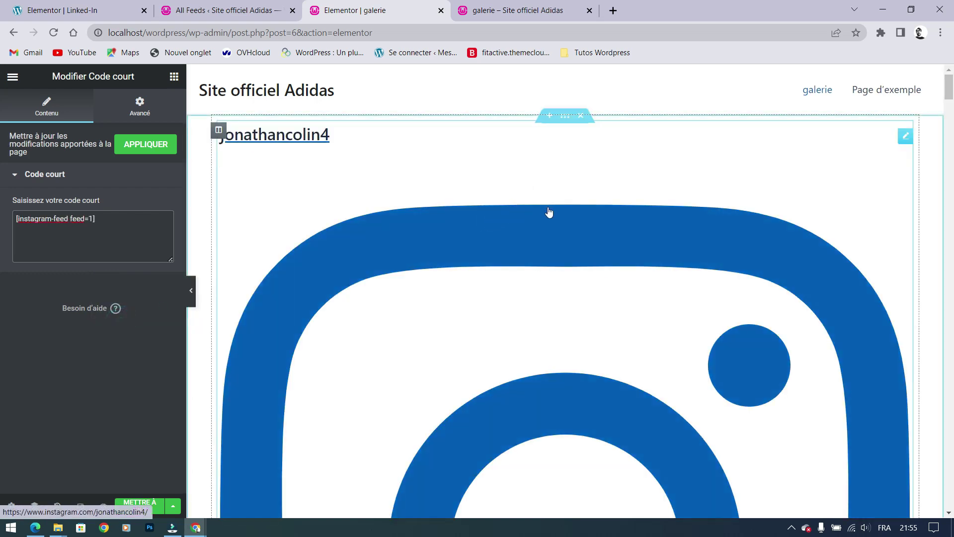
scroll(550, 213, down, 15)
scroll(581, 219, down, 5)
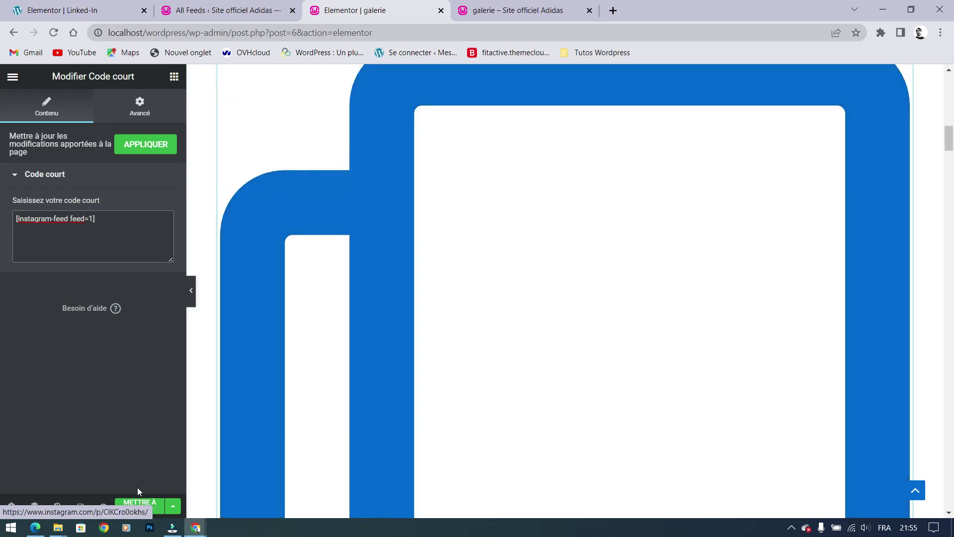
click(147, 505)
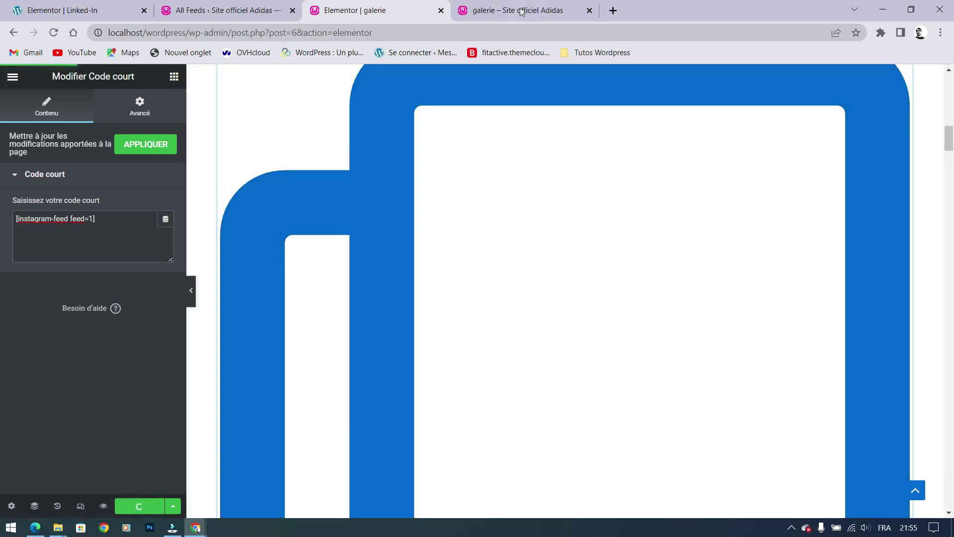
Reload the live galerie page and look through the embedded Instagram feed.
click(520, 10)
click(53, 33)
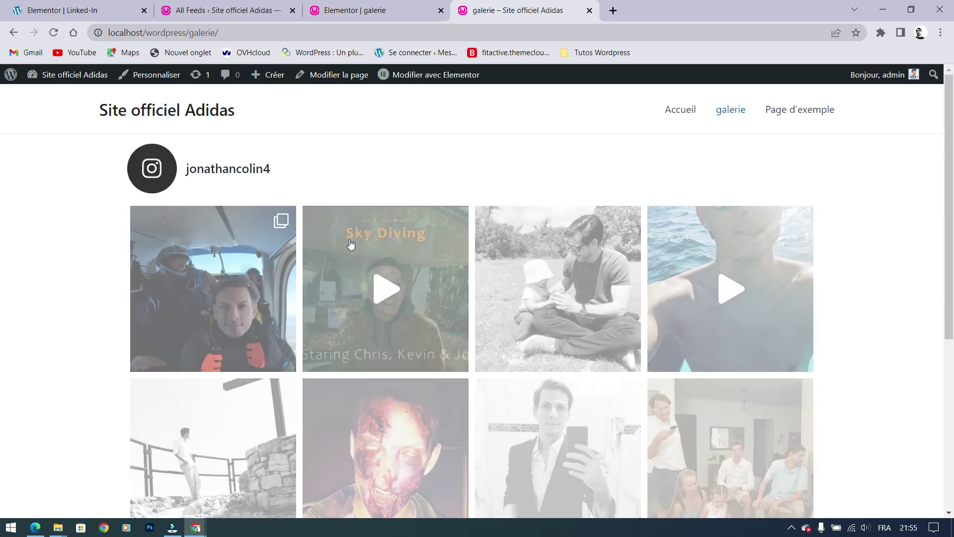
scroll(486, 285, down, 3)
scroll(486, 286, down, 2)
scroll(487, 285, up, 6)
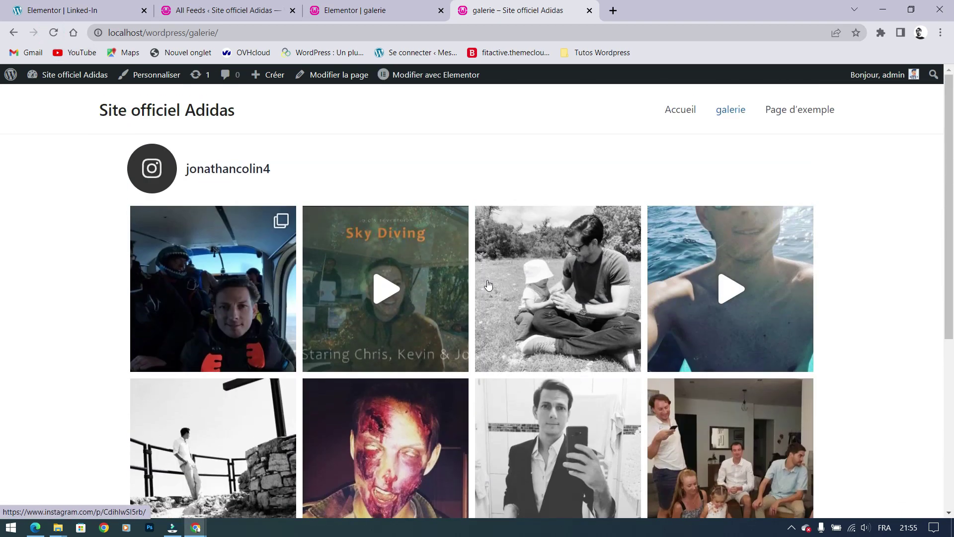
Return to the Mes tutos WP feed editor and show its Réglages options.
click(348, 10)
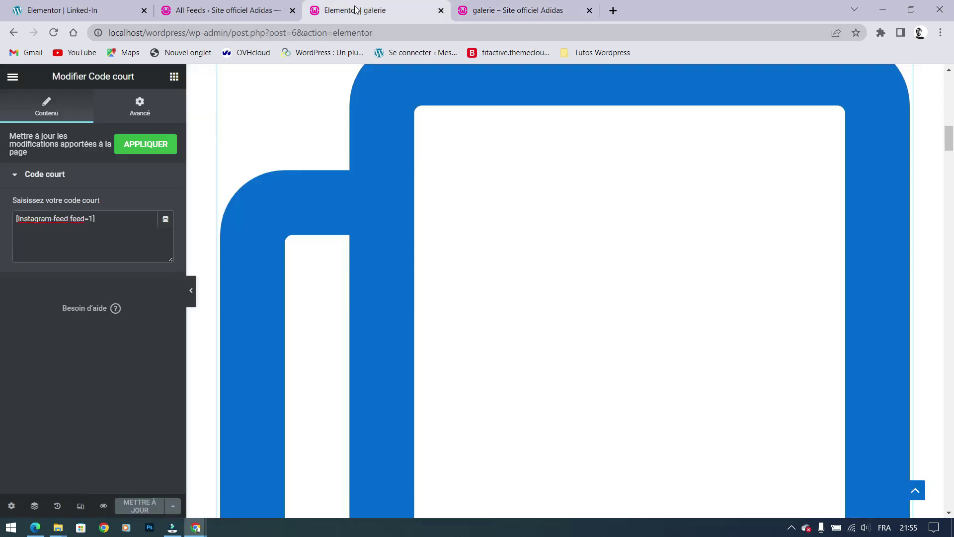
click(236, 12)
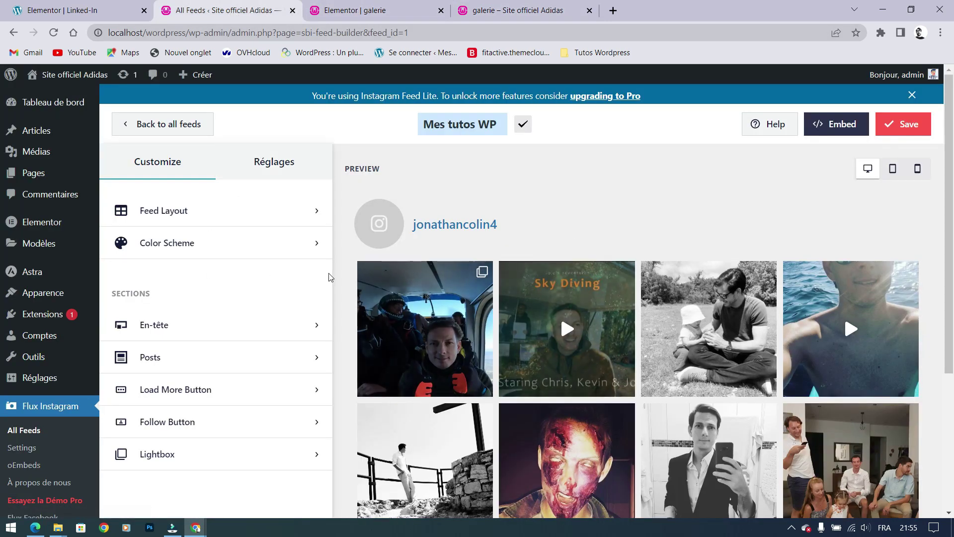
click(278, 168)
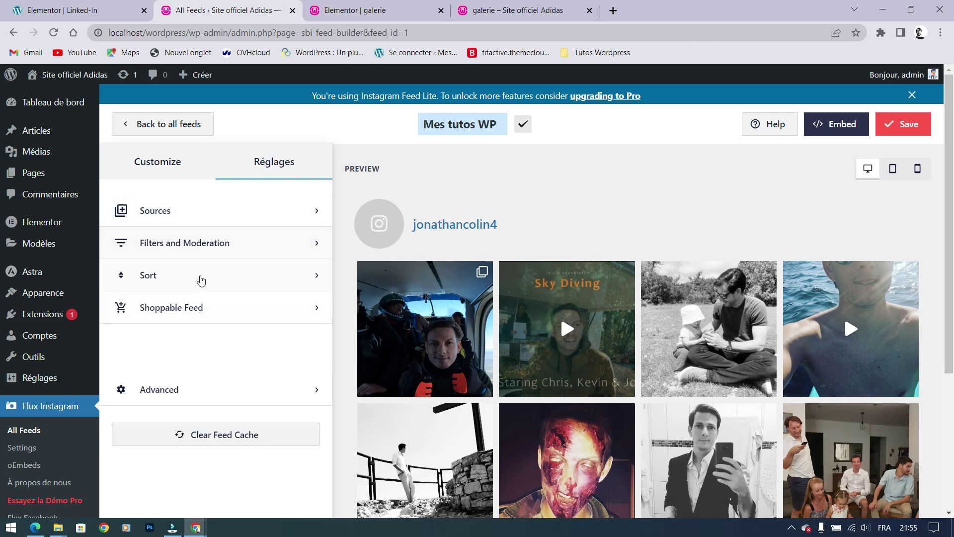
Look through the feed's Sort settings and its Lightbox and Posts customization sections.
click(292, 277)
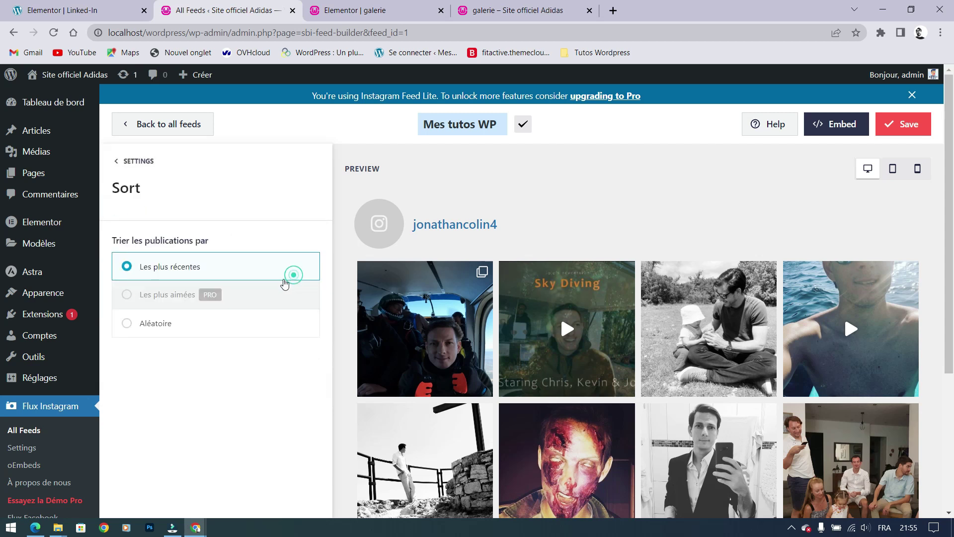
click(136, 163)
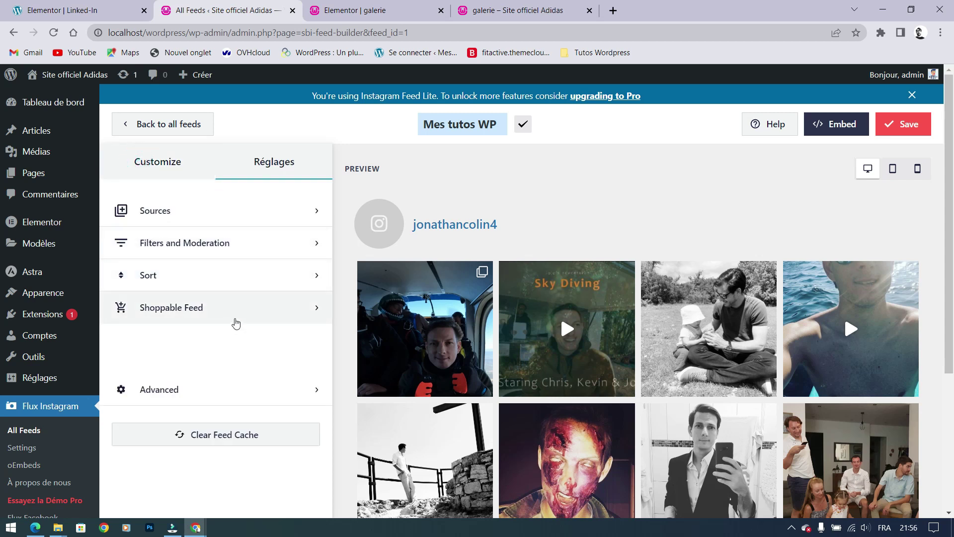
click(146, 160)
scroll(251, 224, down, 1)
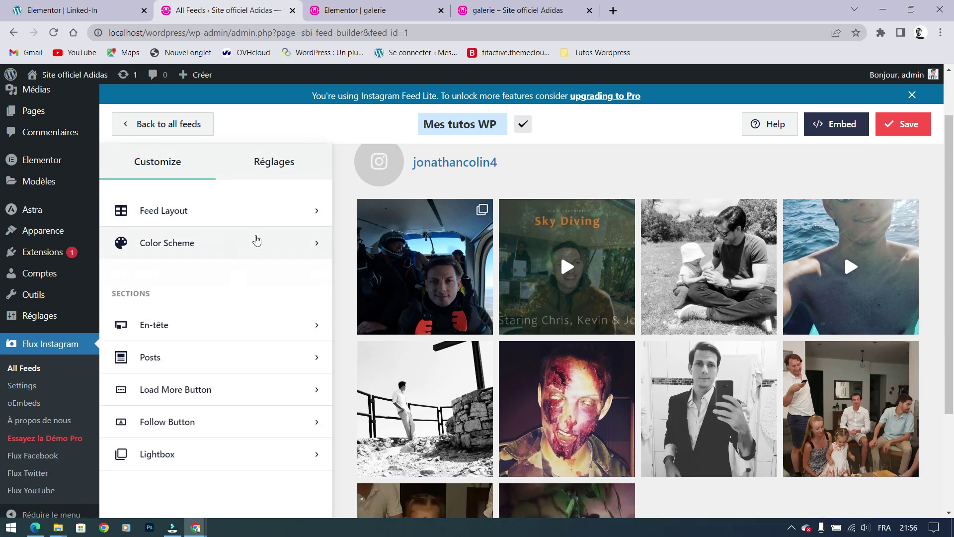
scroll(232, 235, up, 1)
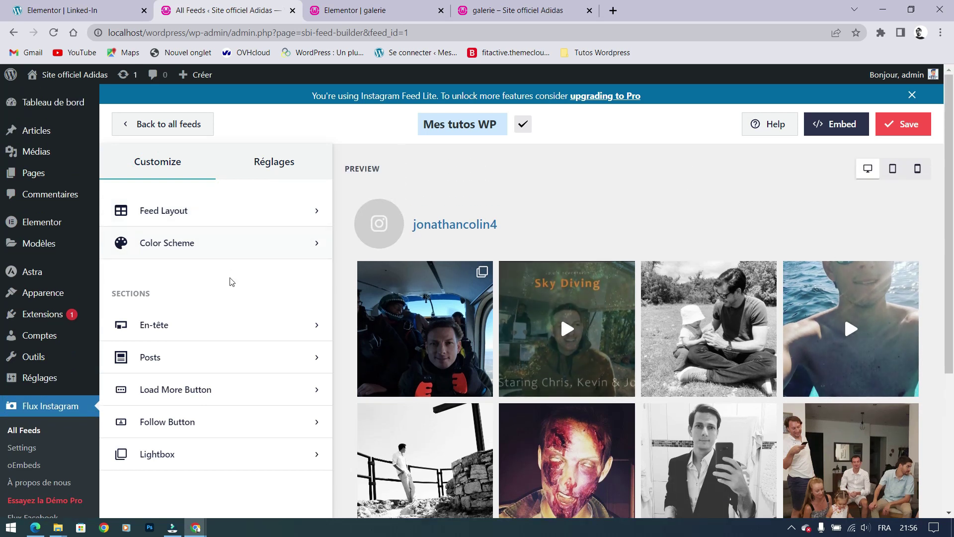
click(293, 454)
click(137, 161)
click(187, 356)
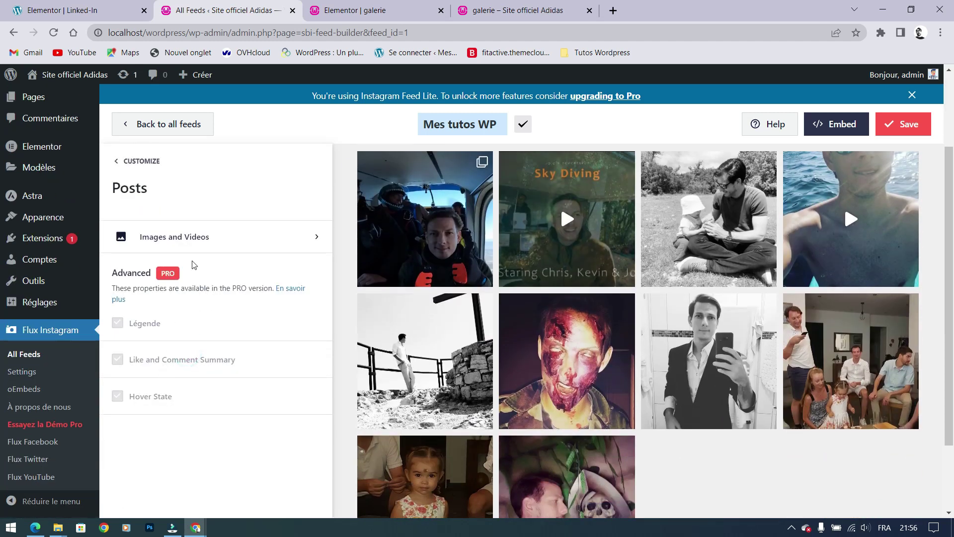
click(135, 167)
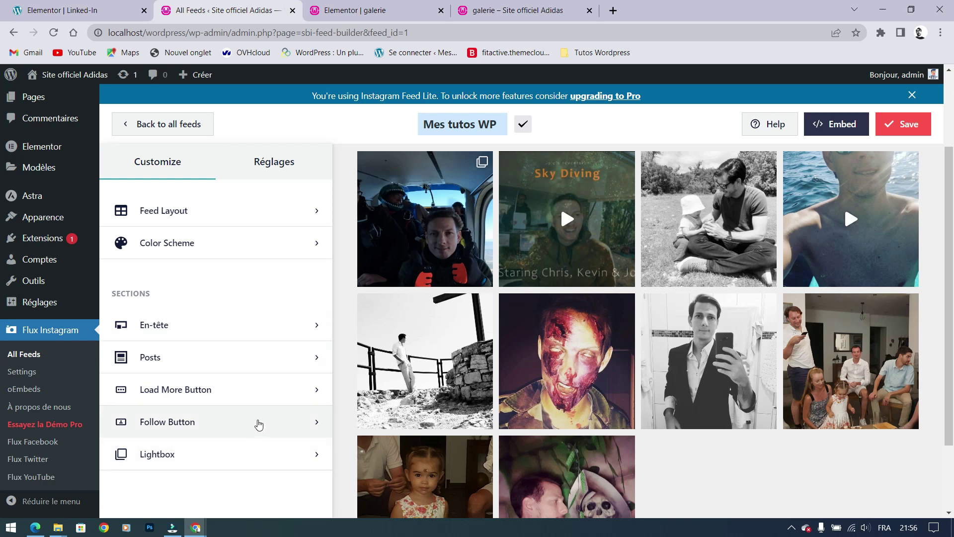
Change the feed's Follow Button text to "Suivez moi sur Instagram".
scroll(659, 487, down, 2)
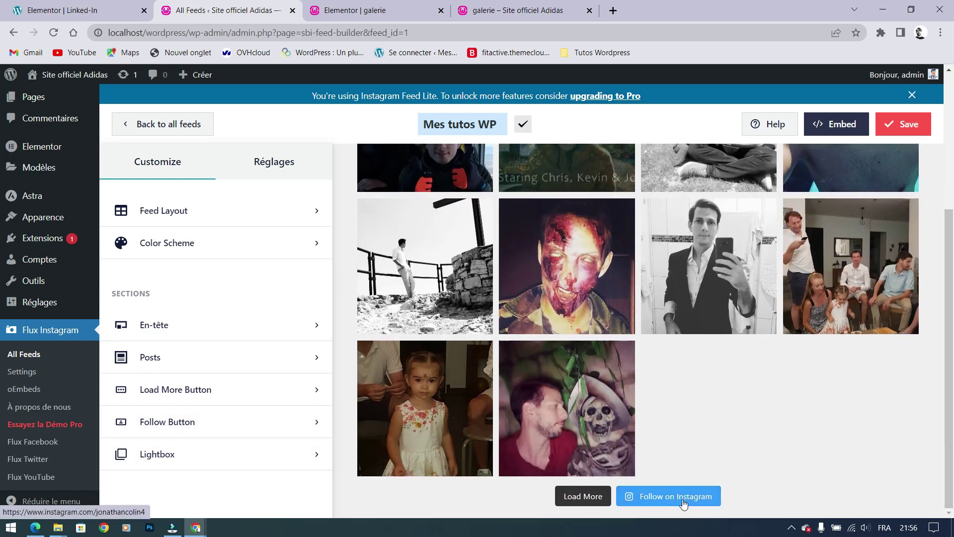
click(232, 422)
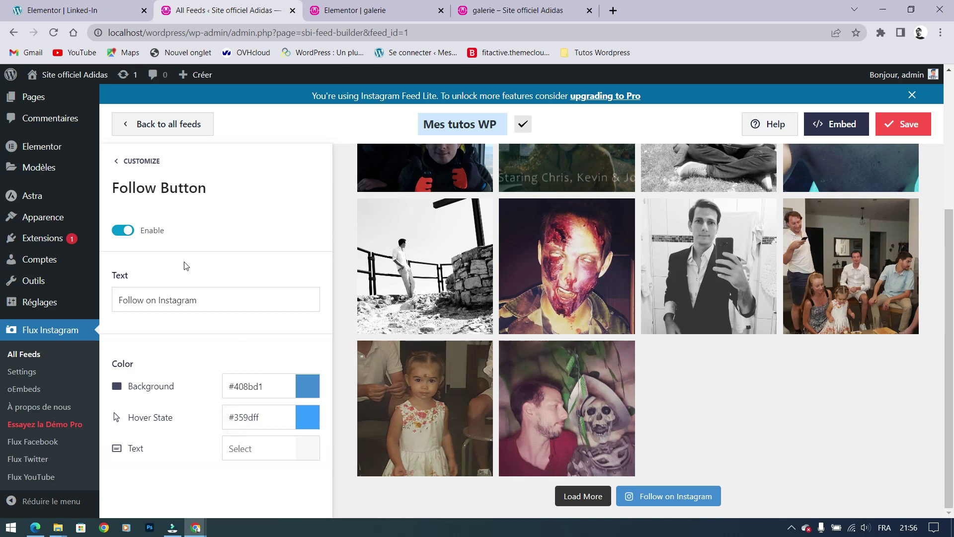
triple_click(199, 300)
mouse_move(75, 304)
text(Suivez moi sur Instagram)
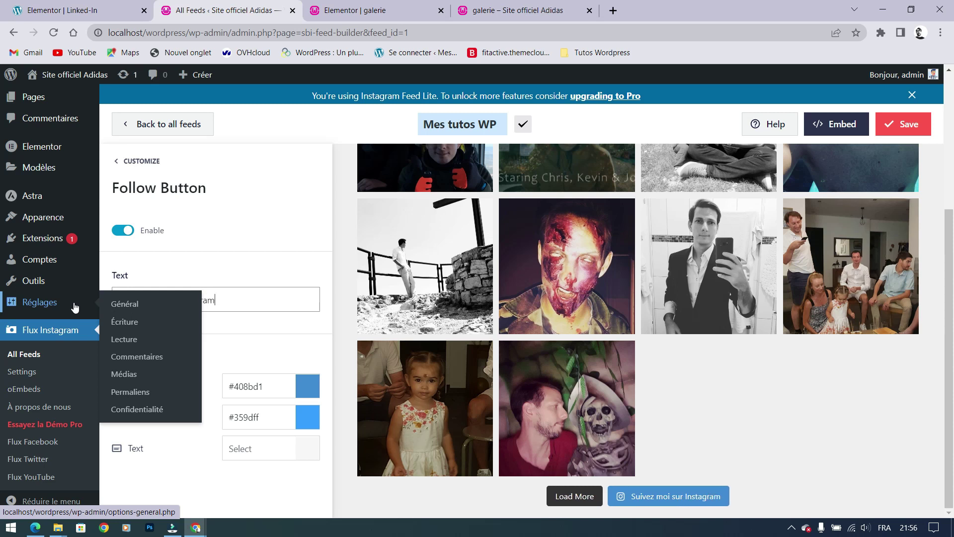
Try purple #A72BE9 as the Follow Button's background and settle on yellow #FFC104.
click(313, 390)
scroll(266, 426, down, 2)
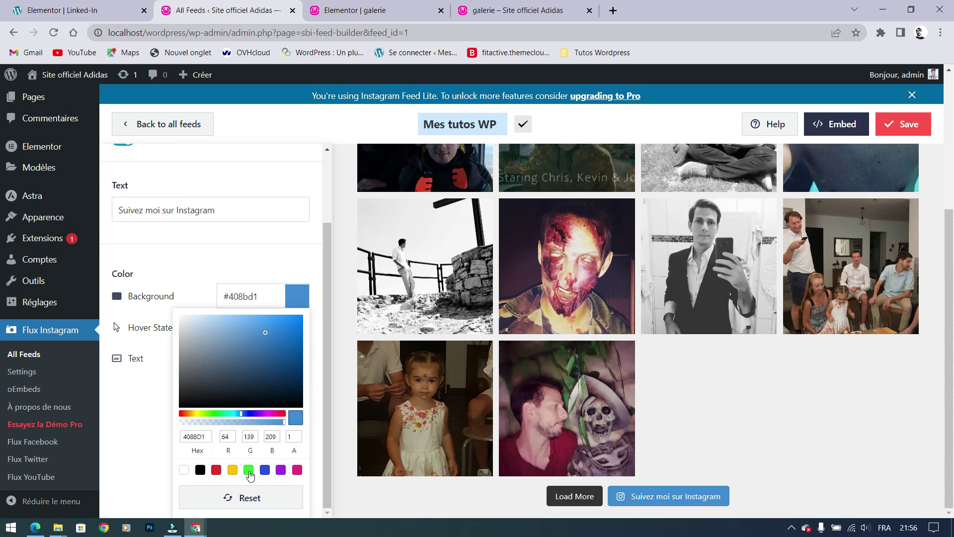
click(281, 470)
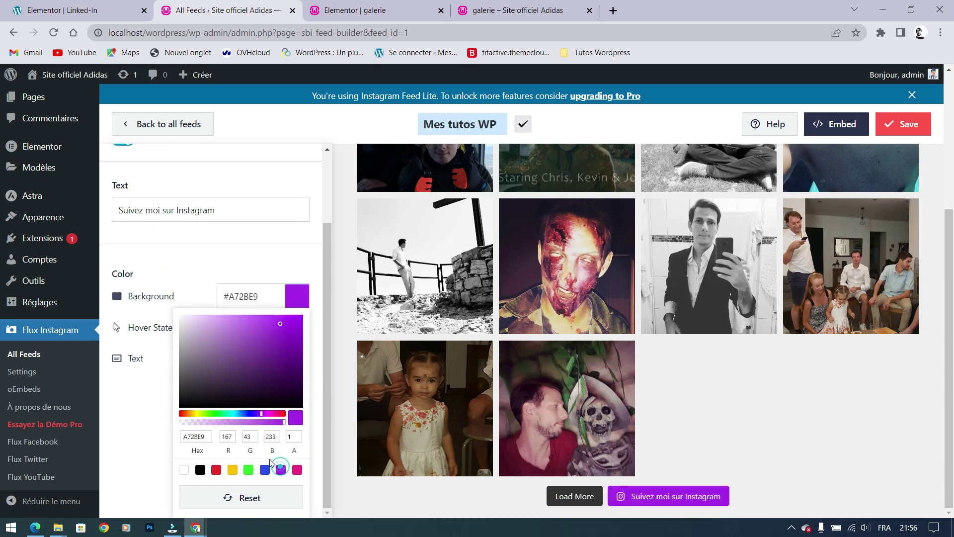
click(233, 469)
click(148, 424)
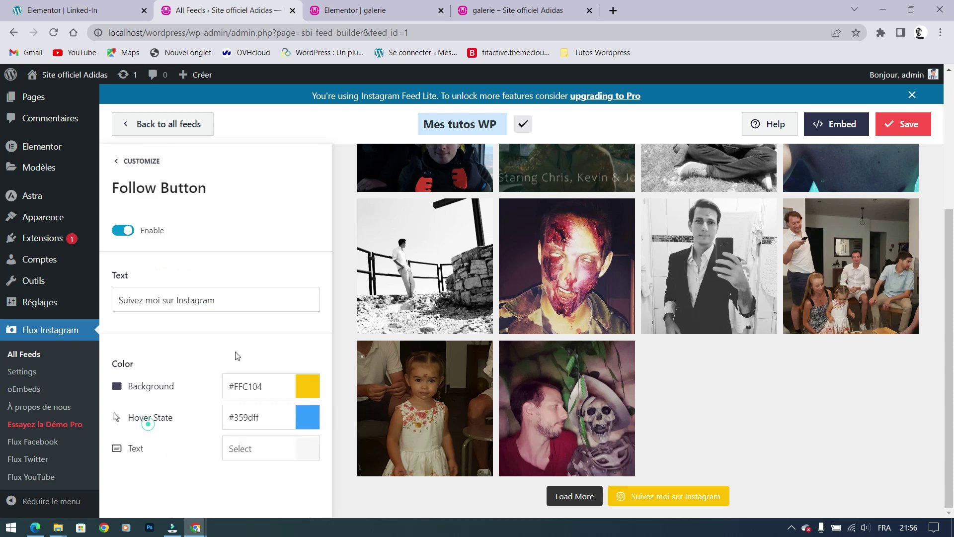
Set the Follow Button's hover colour to the dark yellow #BD8D00 and return to the Customize sections.
click(303, 419)
scroll(233, 463, down, 2)
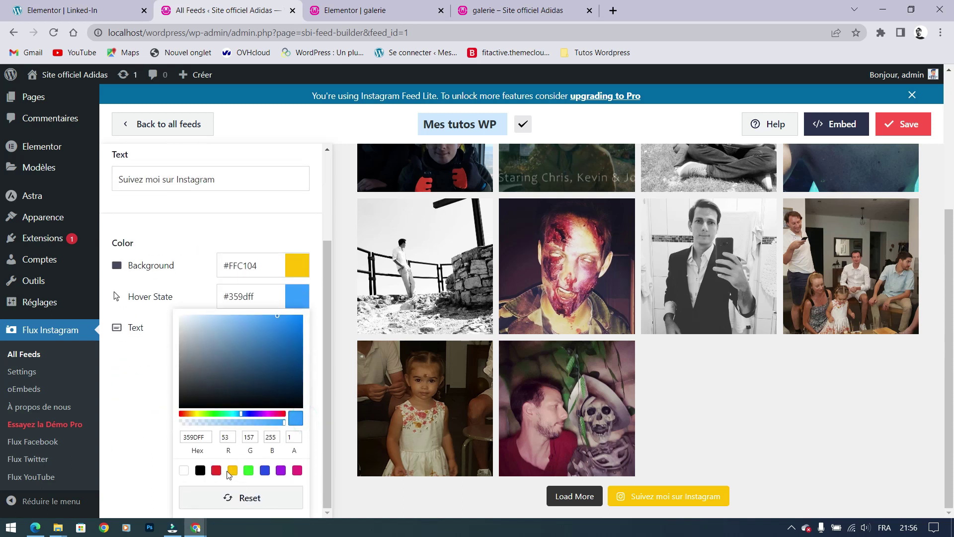
click(231, 471)
click(265, 346)
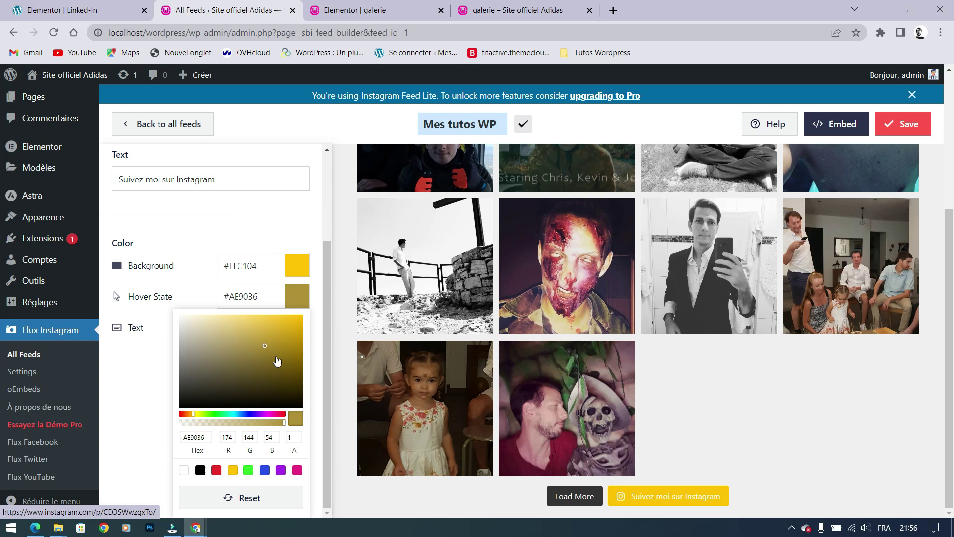
drag(277, 361, 306, 343)
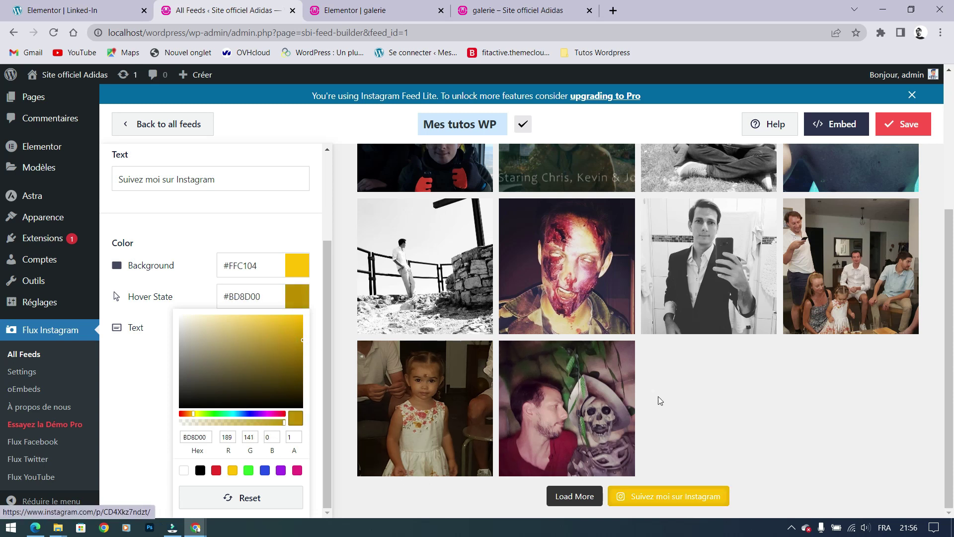
scroll(145, 204, up, 6)
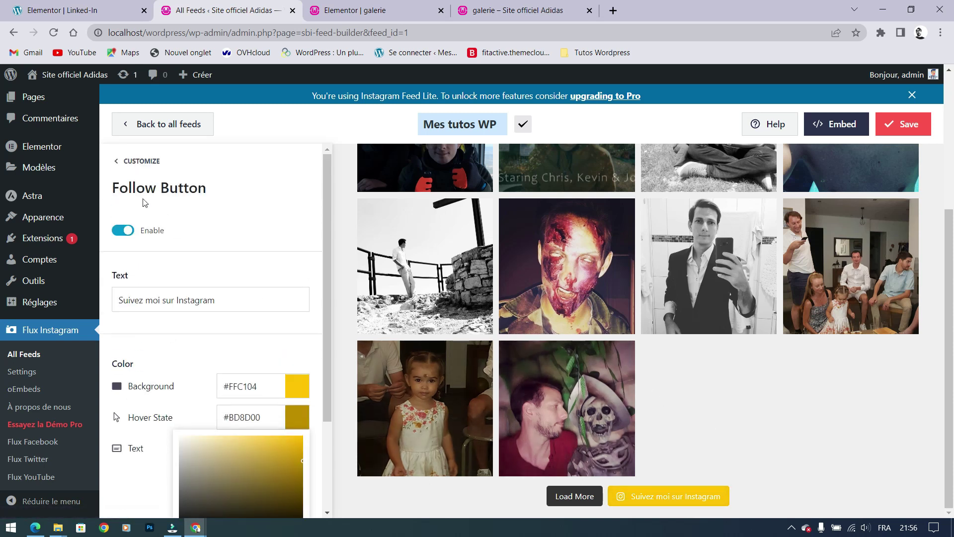
click(134, 165)
Change the Load More Button text to "Chargez davantage de photos".
scroll(199, 358, down, 3)
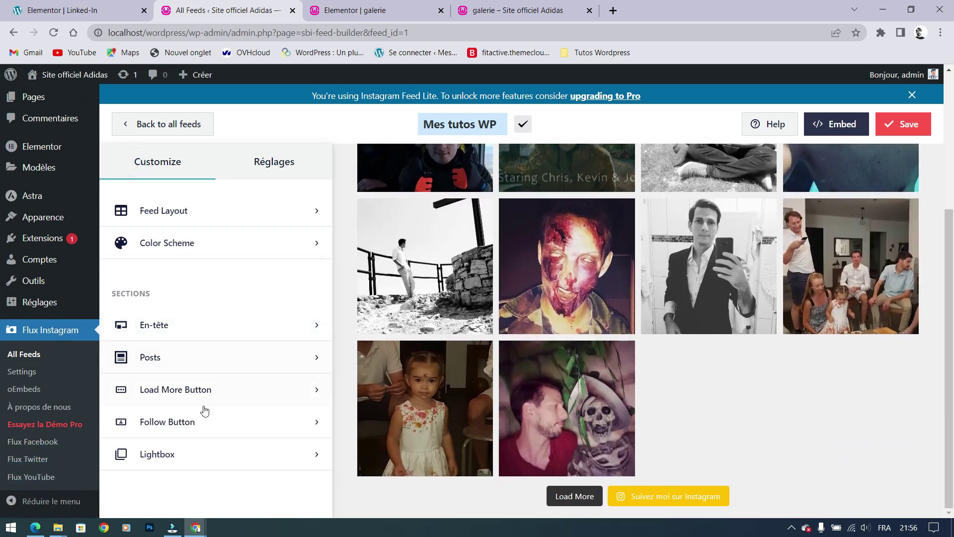
click(197, 389)
triple_click(185, 309)
mouse_move(99, 297)
text(Chargez d'avanrage)
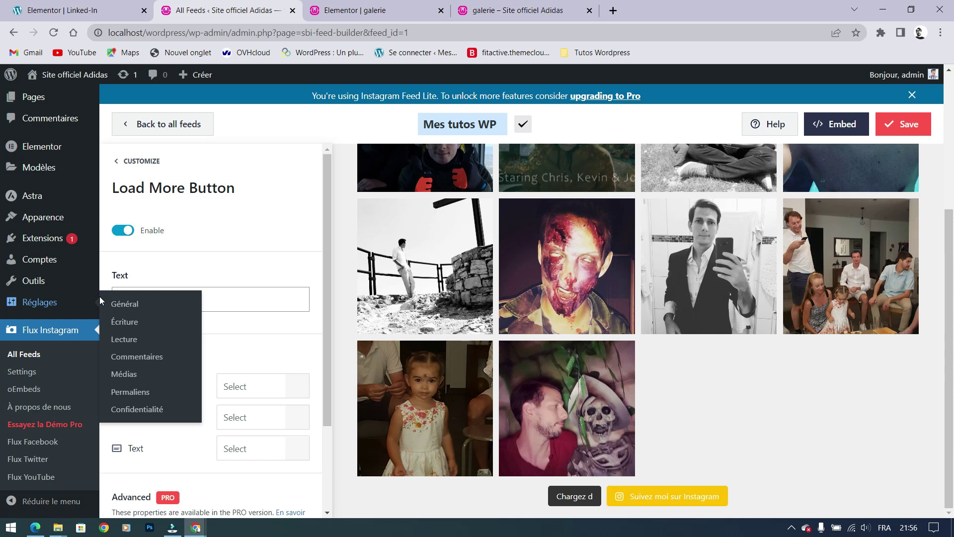
key(BackSpace)
key(BackSpace)
key(BackSpace)
key(BackSpace)
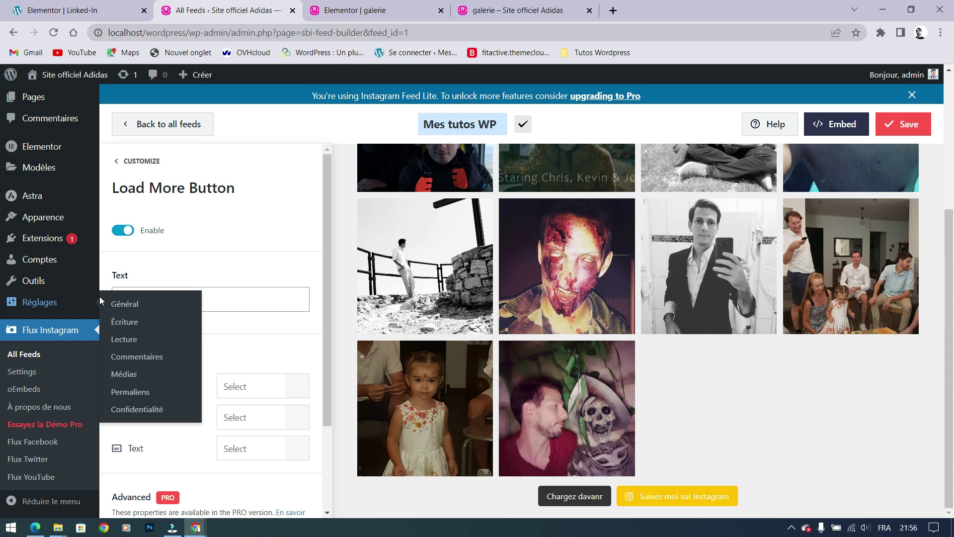
text(tage de photos)
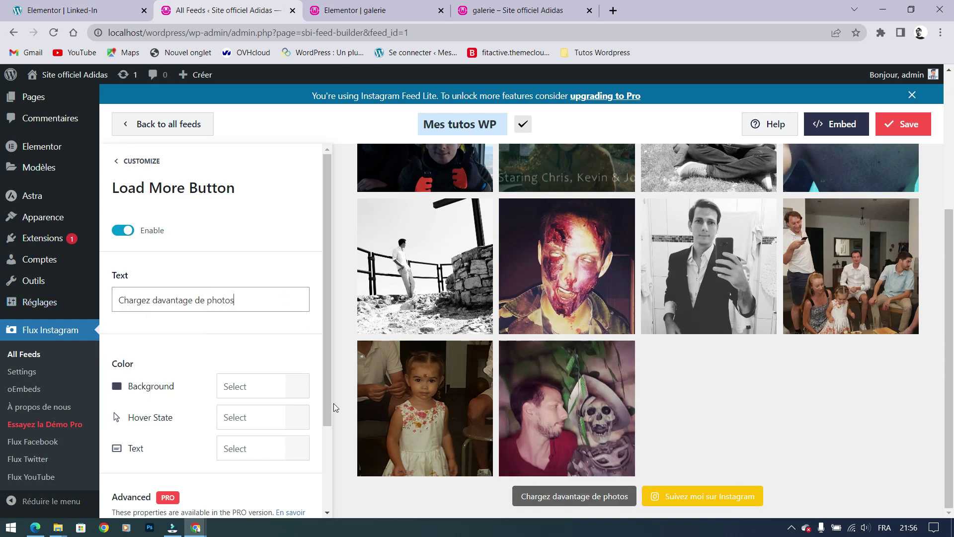
Set the Load More Button's background colour to blue #2B4EE9.
scroll(282, 388, down, 3)
click(297, 273)
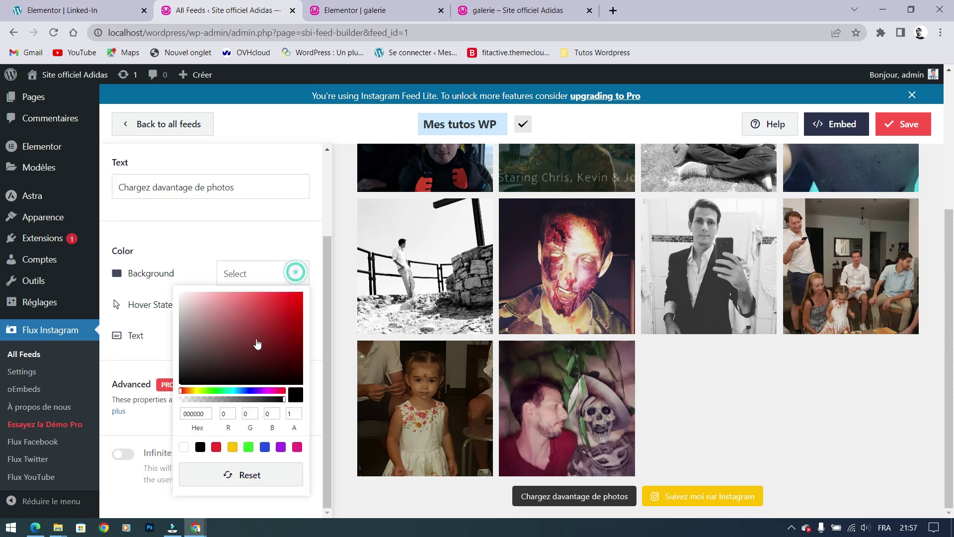
click(266, 448)
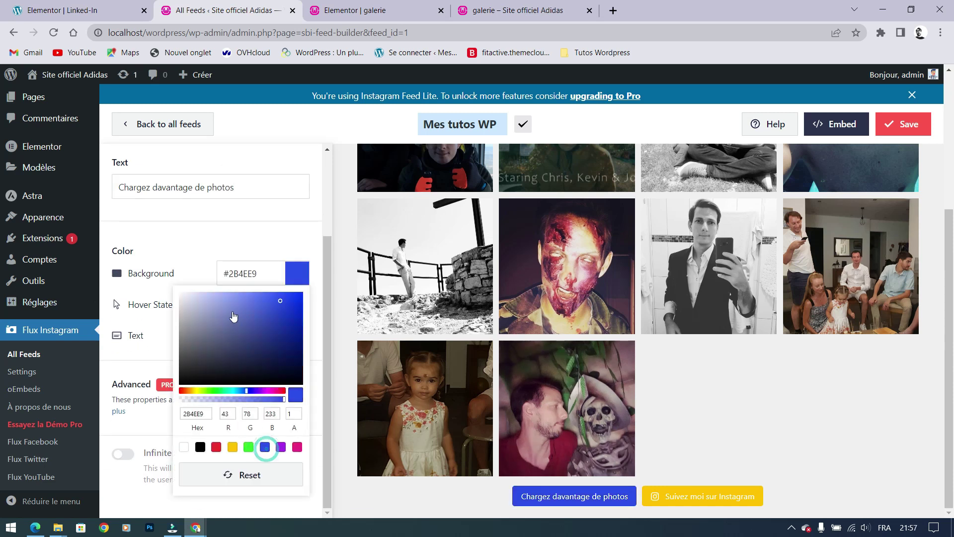
click(234, 248)
Try the light blue #7C96FF as the Load More Button's hover colour and settle on dark blue #31448F.
click(297, 303)
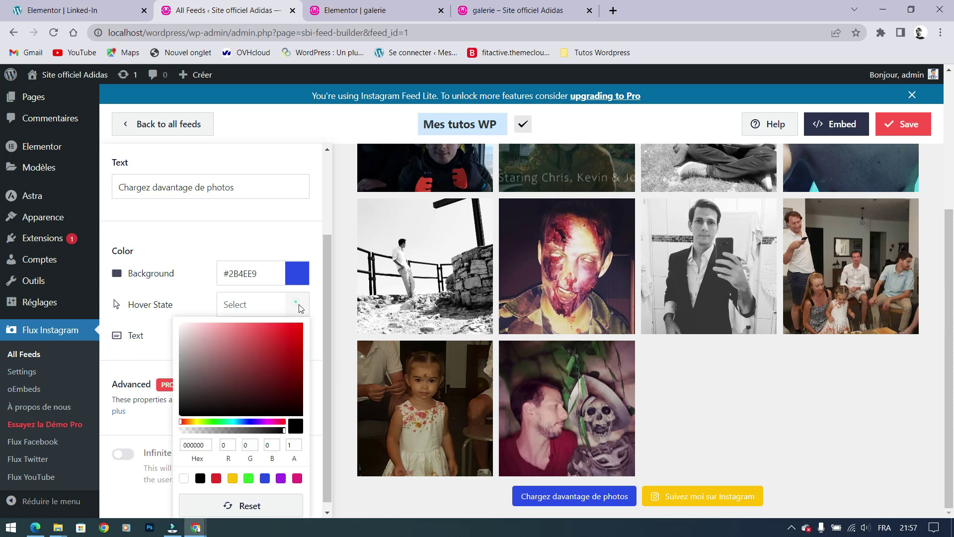
click(266, 478)
mouse_move(277, 328)
mouse_down()
mouse_move(245, 335)
mouse_move(243, 325)
mouse_up()
click(305, 254)
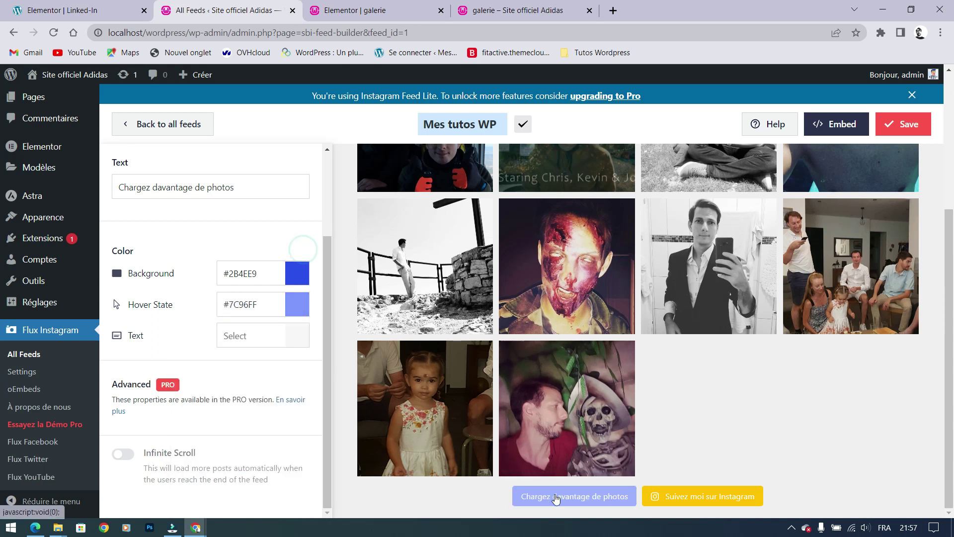
click(289, 311)
drag(268, 368, 261, 363)
click(266, 241)
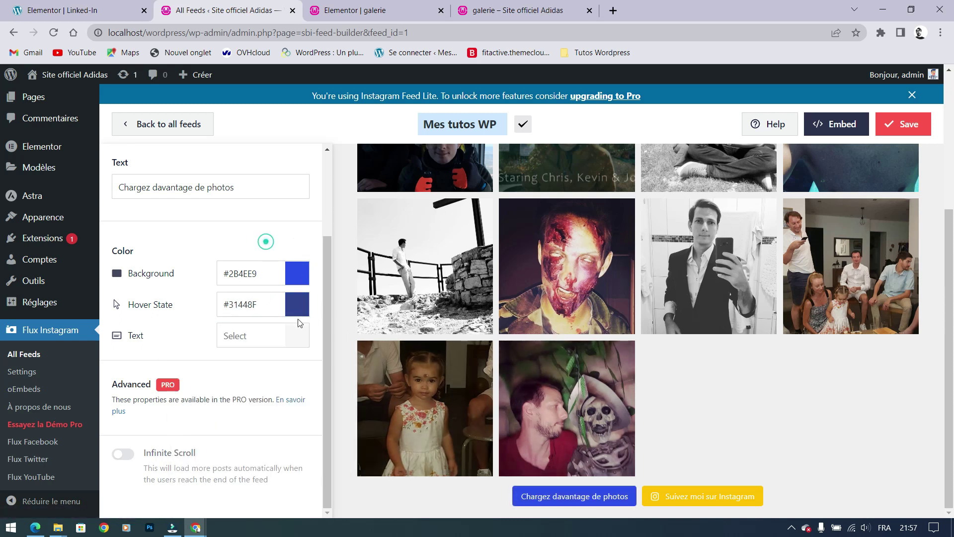
Set the Load More Button's text colour to yellow #FFC104 and return to the Customize sections.
click(266, 335)
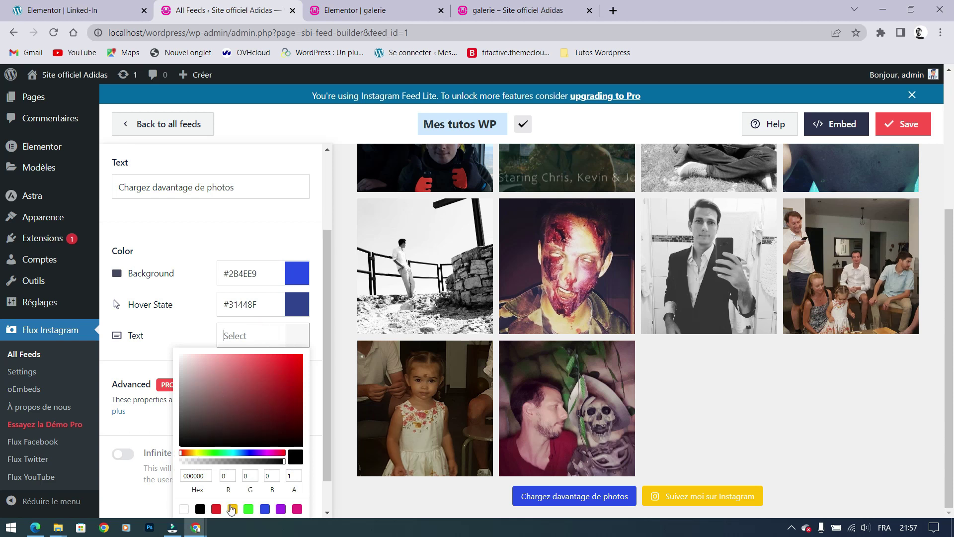
click(233, 509)
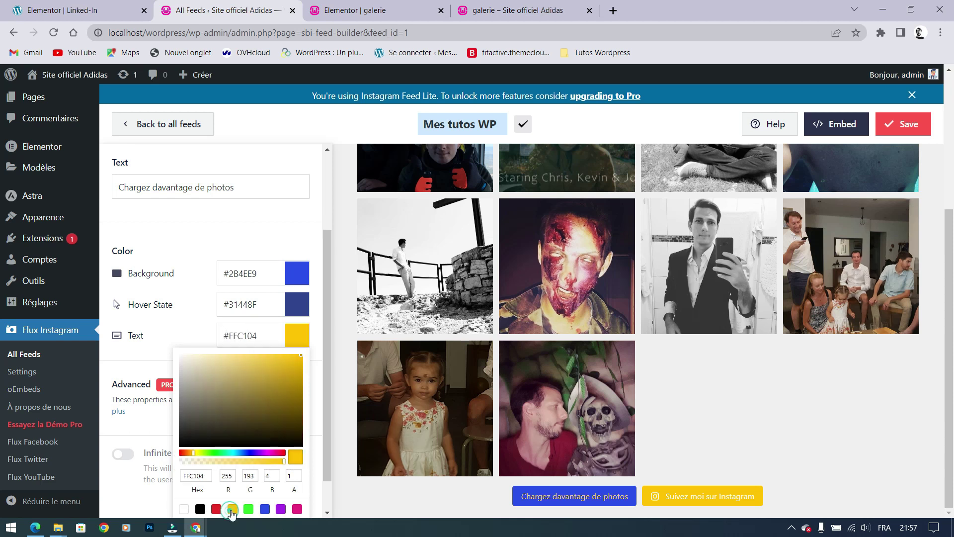
click(271, 231)
scroll(175, 187, up, 2)
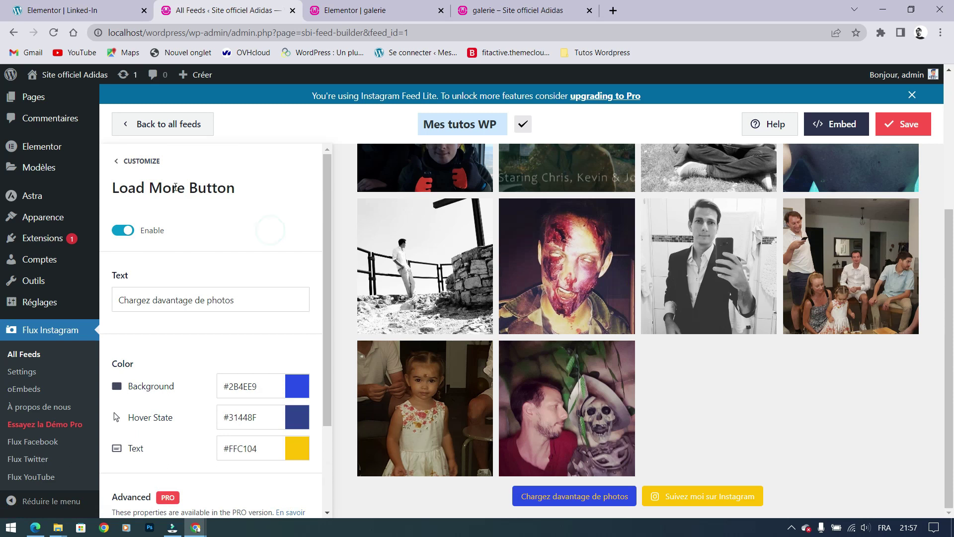
click(142, 163)
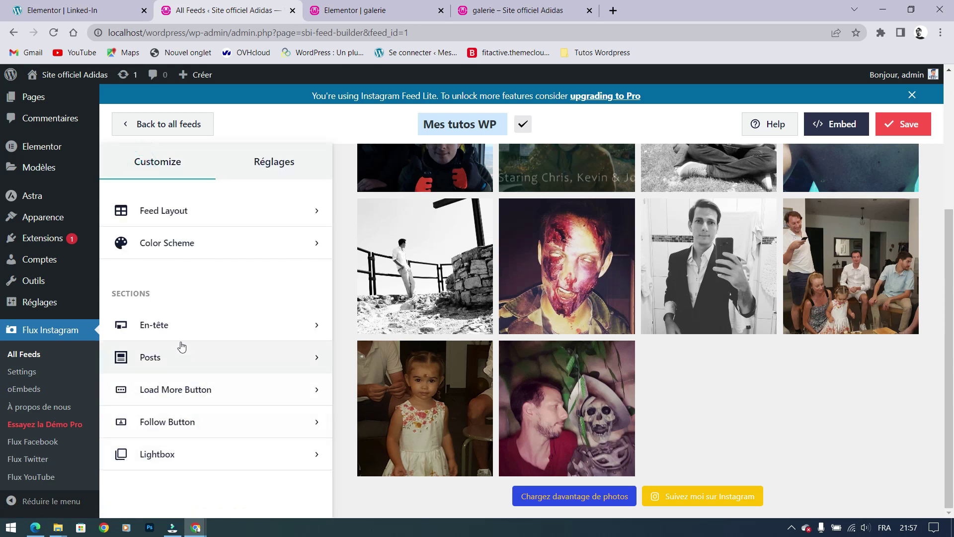
Open the En-tête section, try the Petit header size and set it back to Moyen.
click(199, 324)
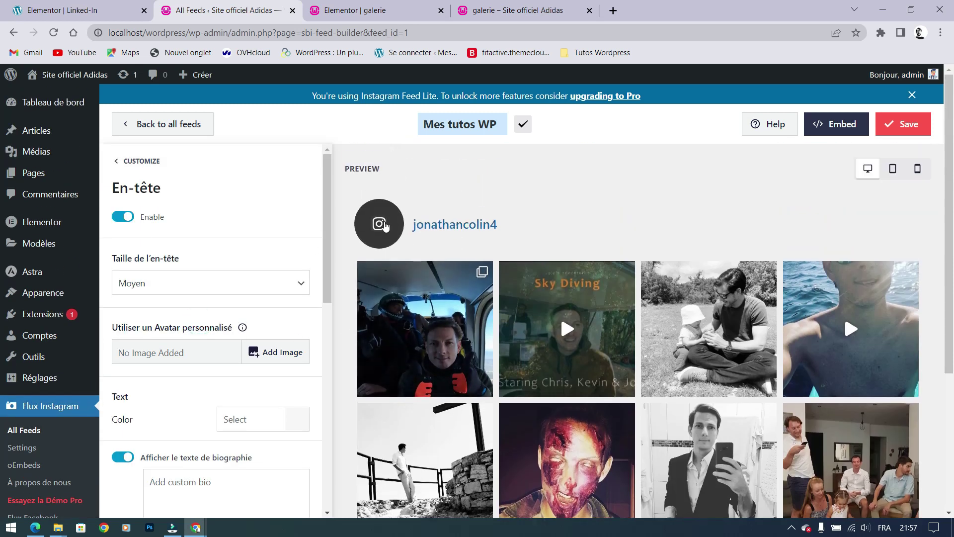
click(222, 283)
click(164, 313)
click(225, 283)
click(191, 299)
click(225, 284)
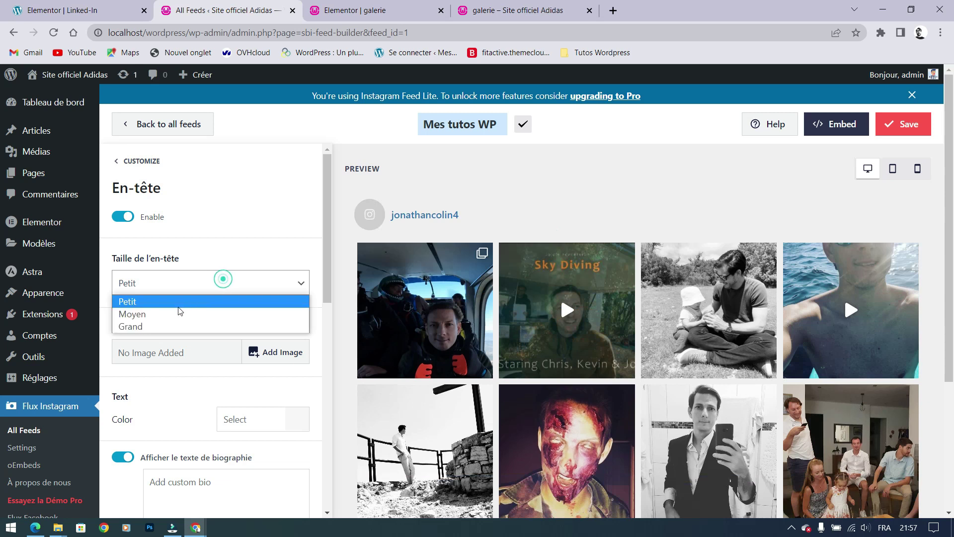
click(169, 312)
Upload ultimate social media.png from the Téléchargements folder as an image for the header's custom avatar.
click(268, 353)
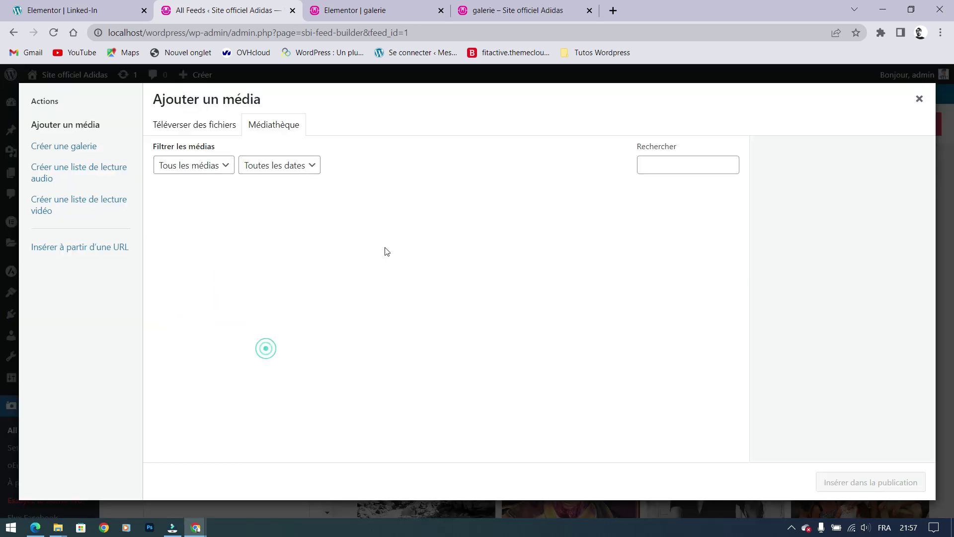
click(195, 125)
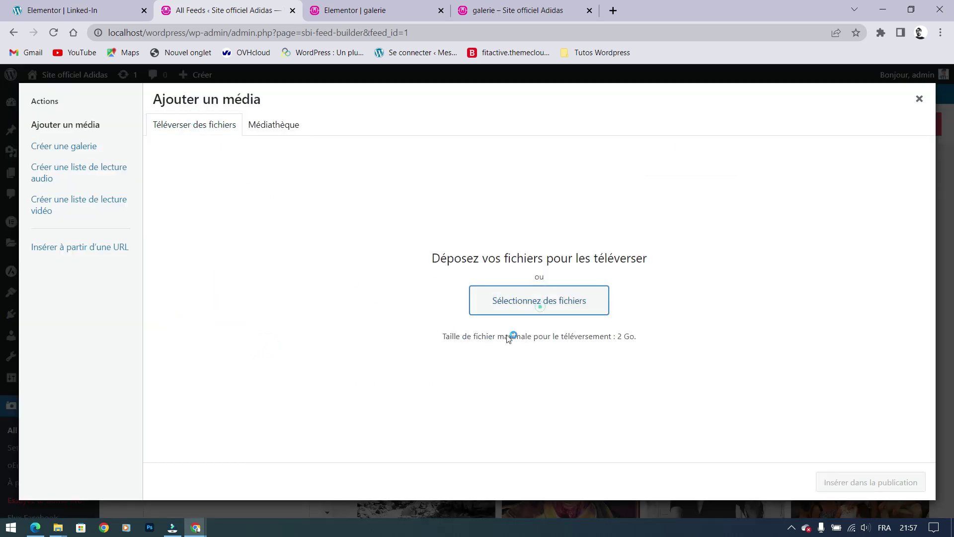
click(507, 303)
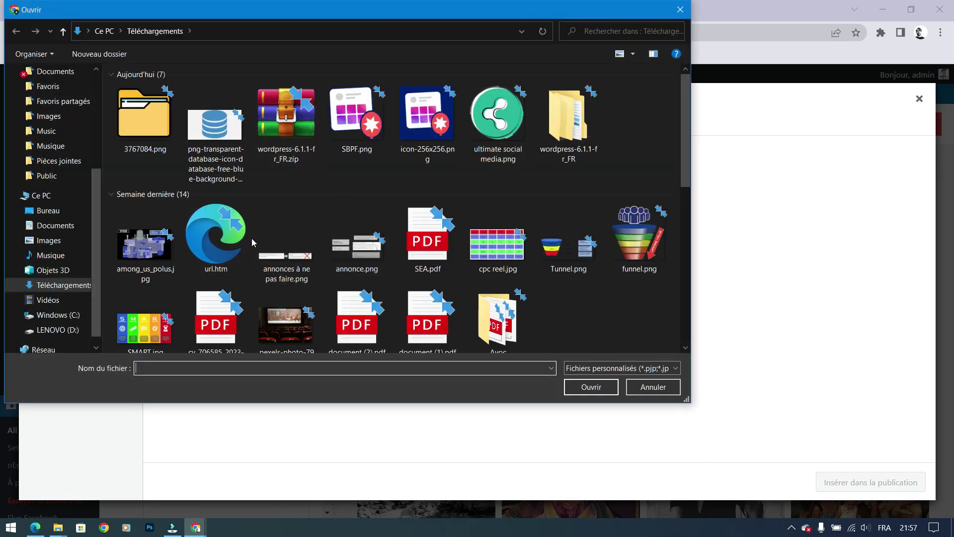
click(497, 119)
click(591, 387)
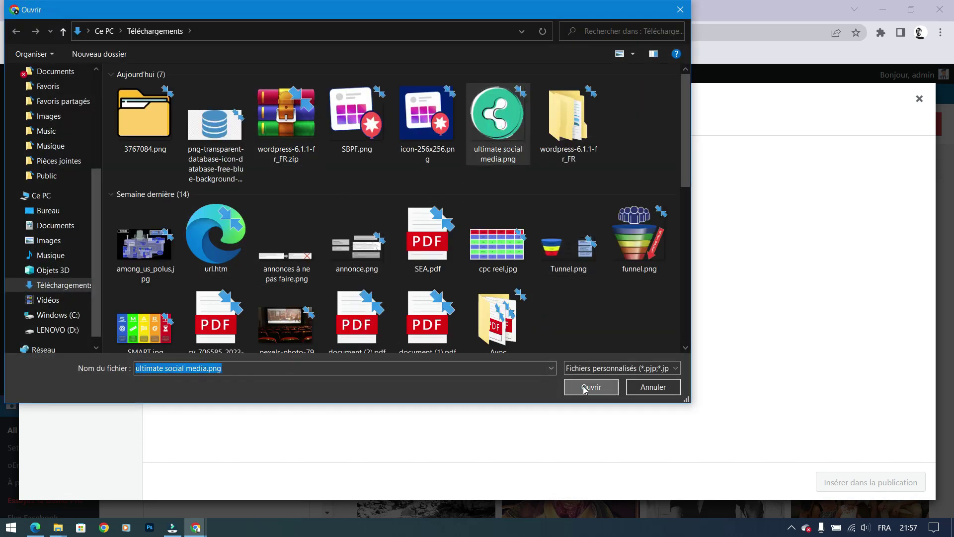
Insert the uploaded image as the header avatar and enter a custom bio: the first name, then ": Formateur sur Wordpress et Autocad".
click(898, 484)
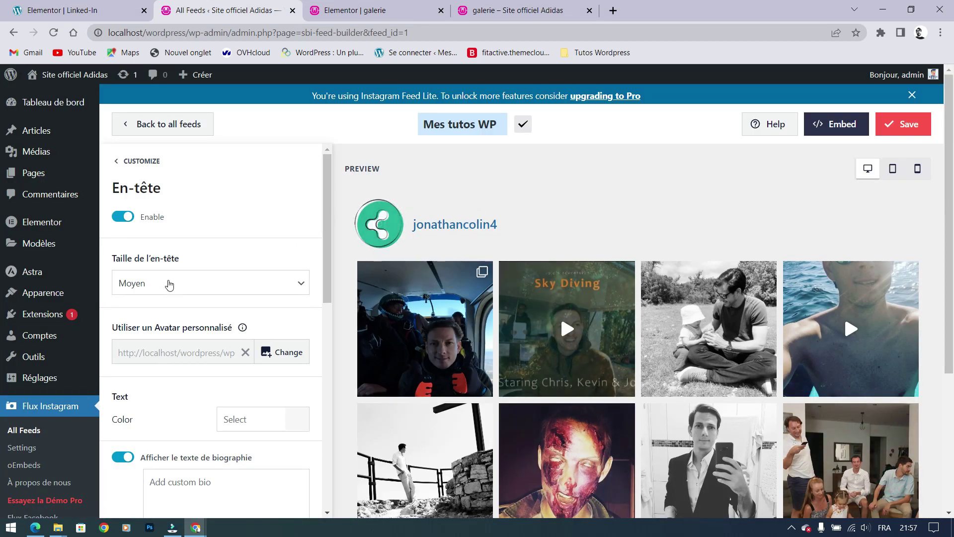
scroll(189, 293, down, 2)
click(235, 360)
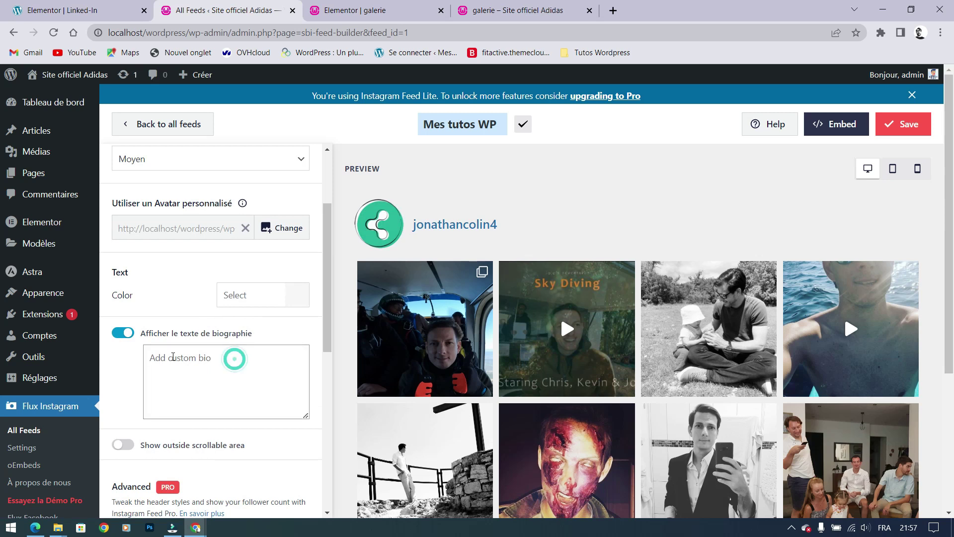
text(Jonathan :  Formateur sur Wordpress et Autocad)
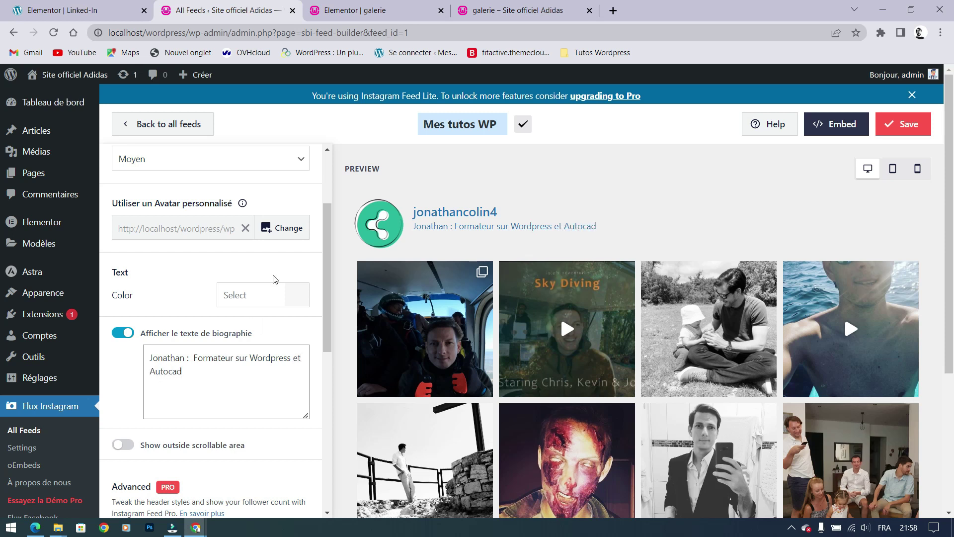
Try the header's Show outside scrollable area option and return to the Customize sections.
scroll(268, 359, down, 3)
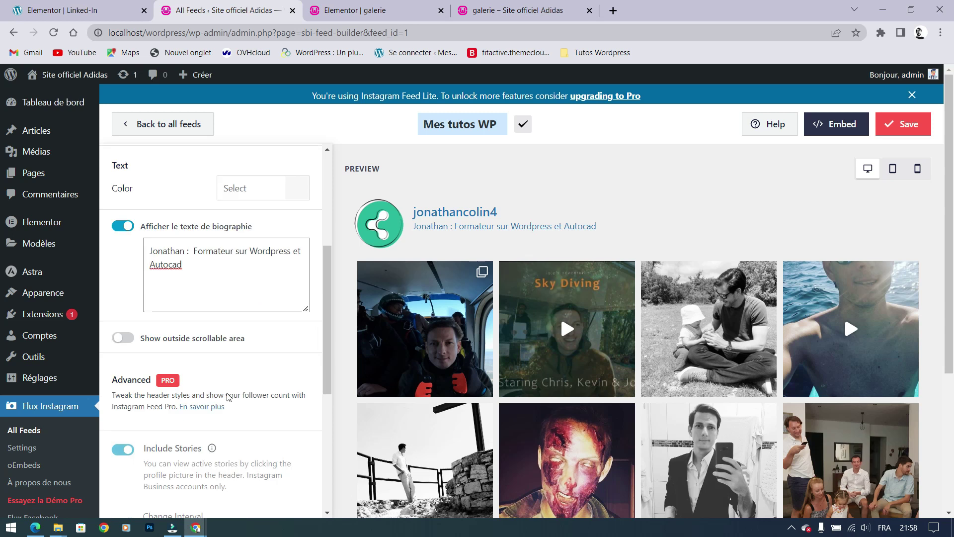
click(130, 321)
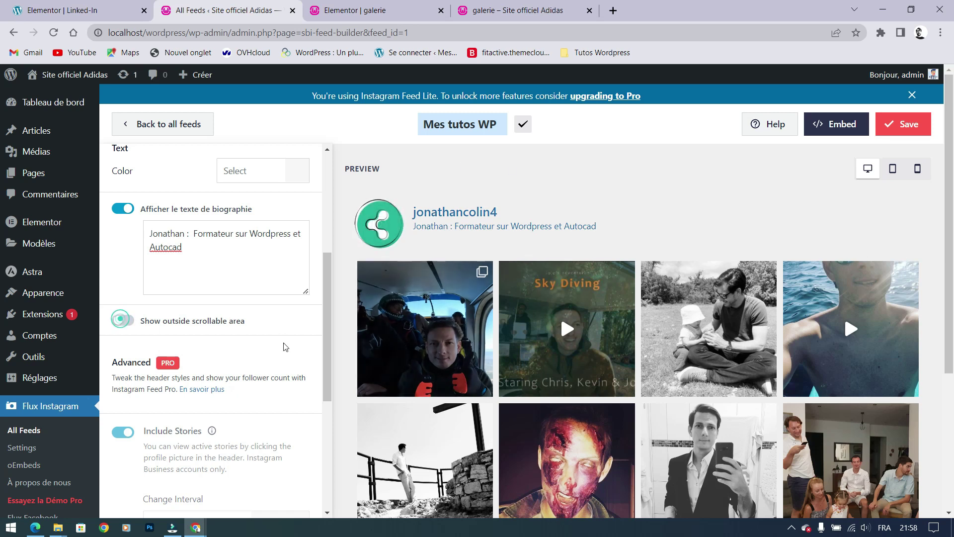
scroll(277, 342, up, 5)
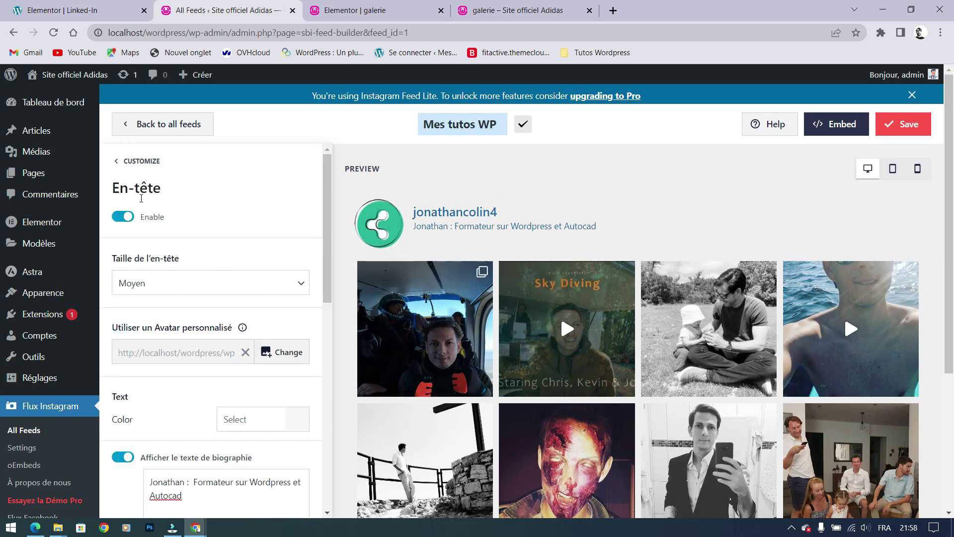
click(147, 160)
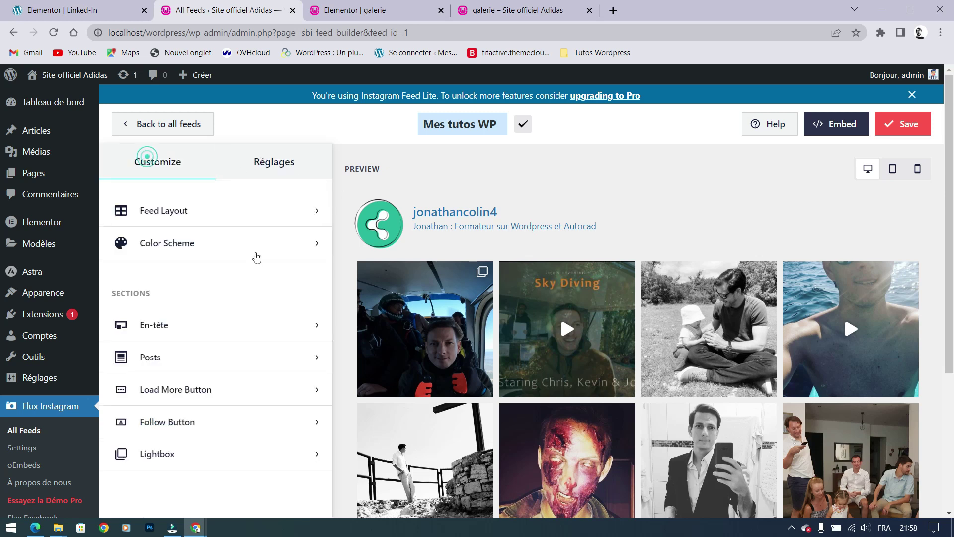
Open the Color Scheme section, try the Light, Dark and Inherit from Theme schemes and settle on Custom.
click(272, 248)
scroll(270, 249, down, 3)
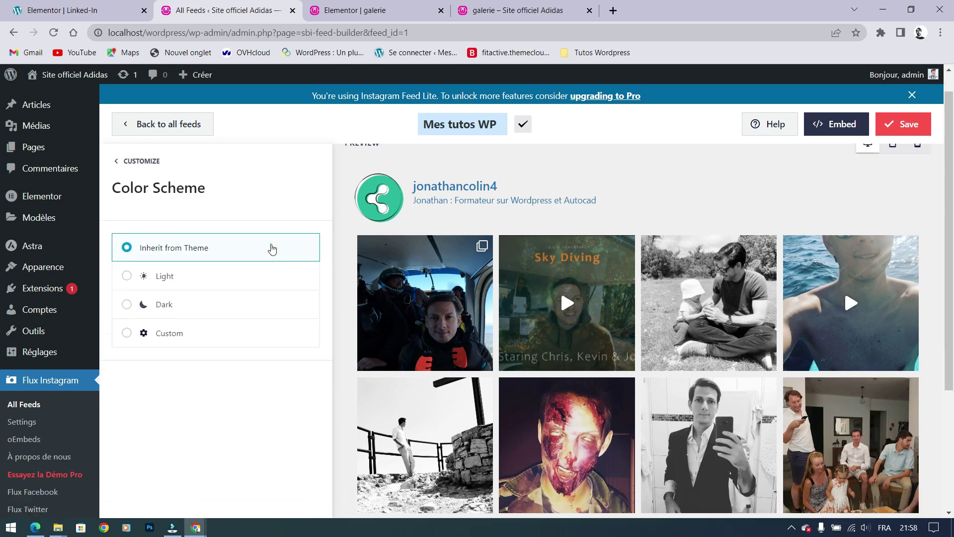
click(198, 272)
click(195, 304)
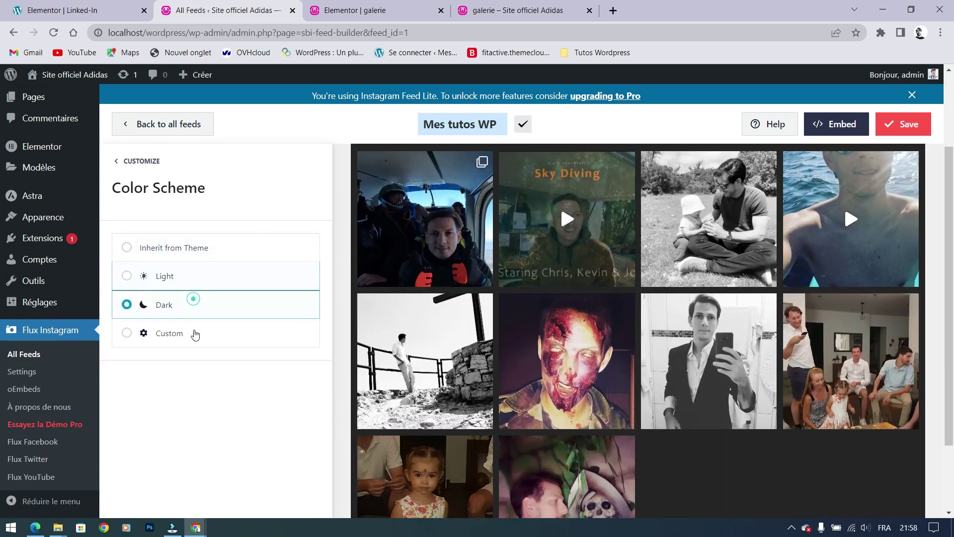
click(194, 333)
click(219, 305)
click(219, 280)
click(226, 248)
click(199, 332)
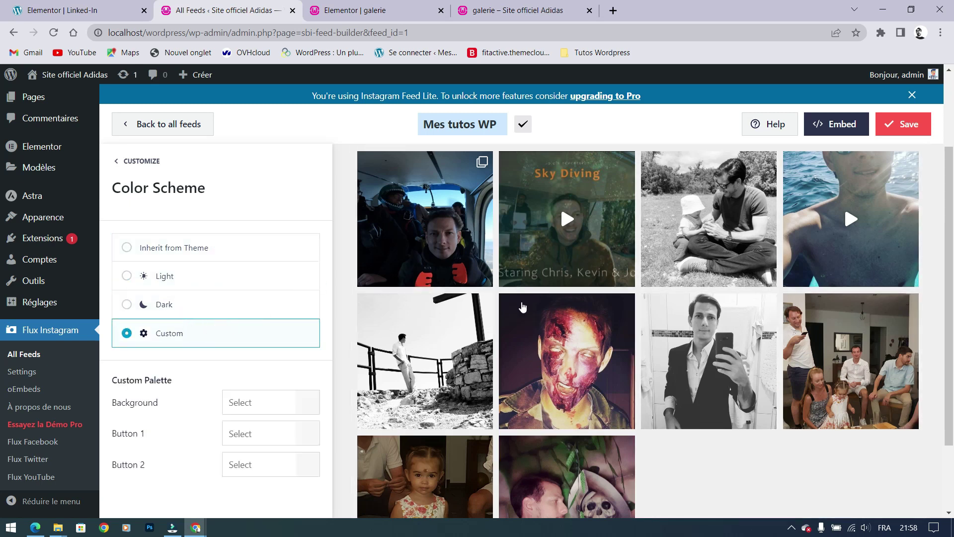
Set the custom palette's background colour to red #E82828.
scroll(522, 305, down, 2)
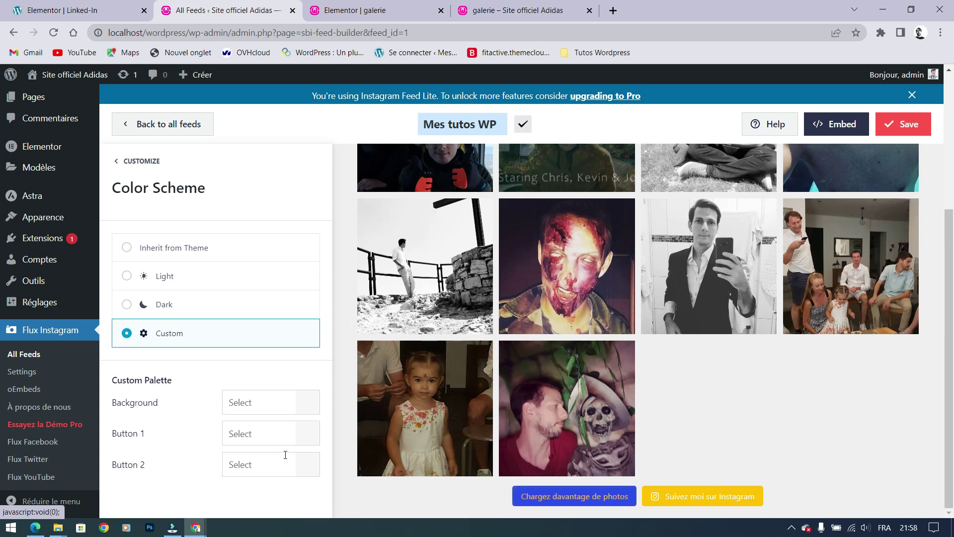
click(312, 404)
drag(247, 451, 282, 431)
click(267, 372)
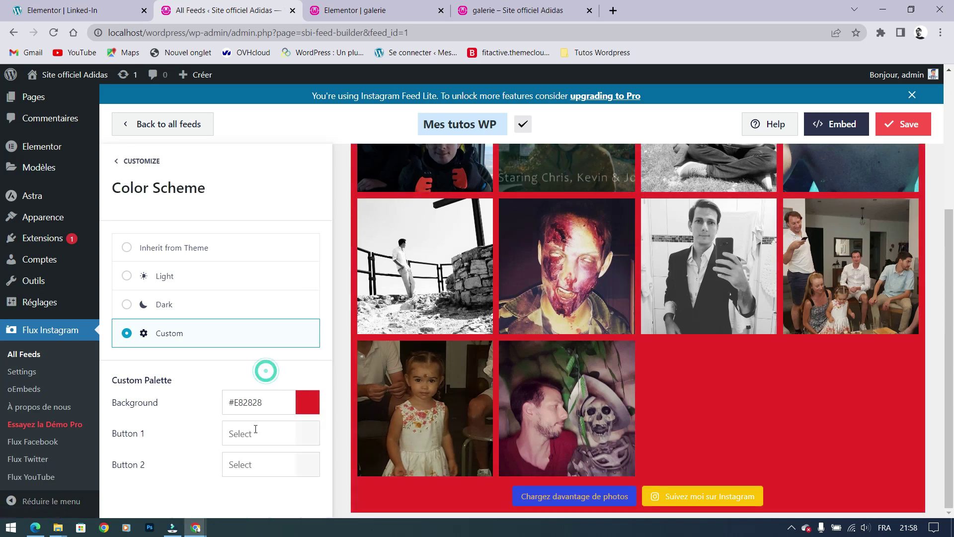
Try green #31E92B and yellow #FFC104 as the Button 1 palette colour, then reset it.
click(307, 433)
scroll(258, 452, down, 3)
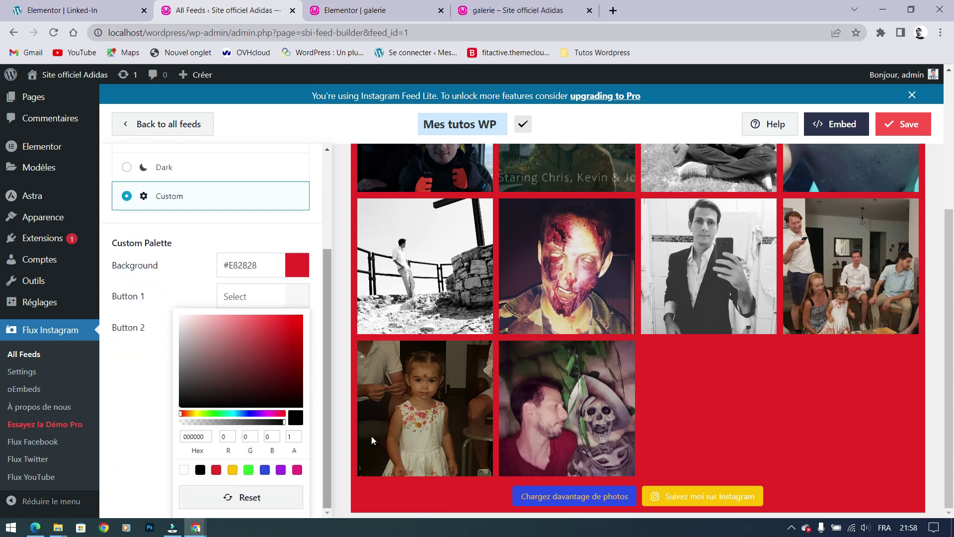
click(249, 469)
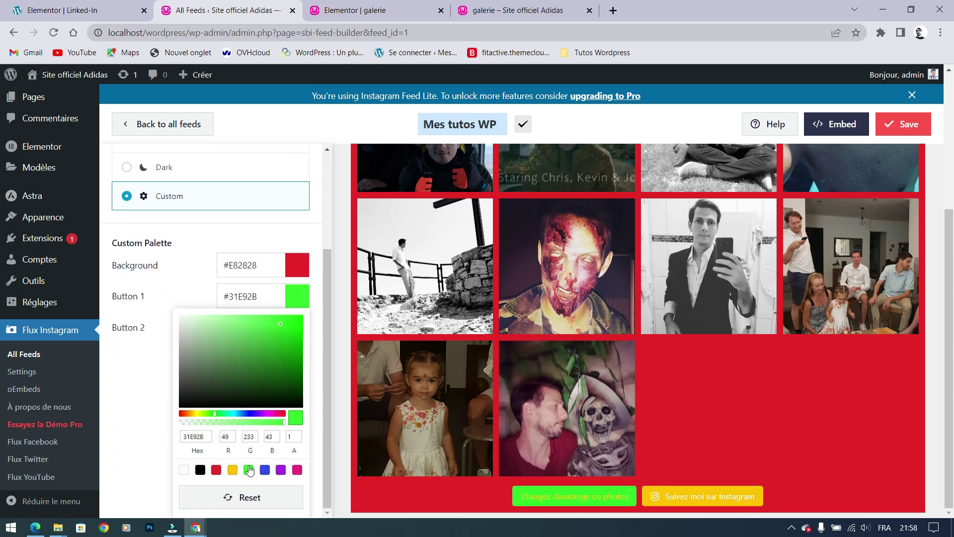
click(232, 470)
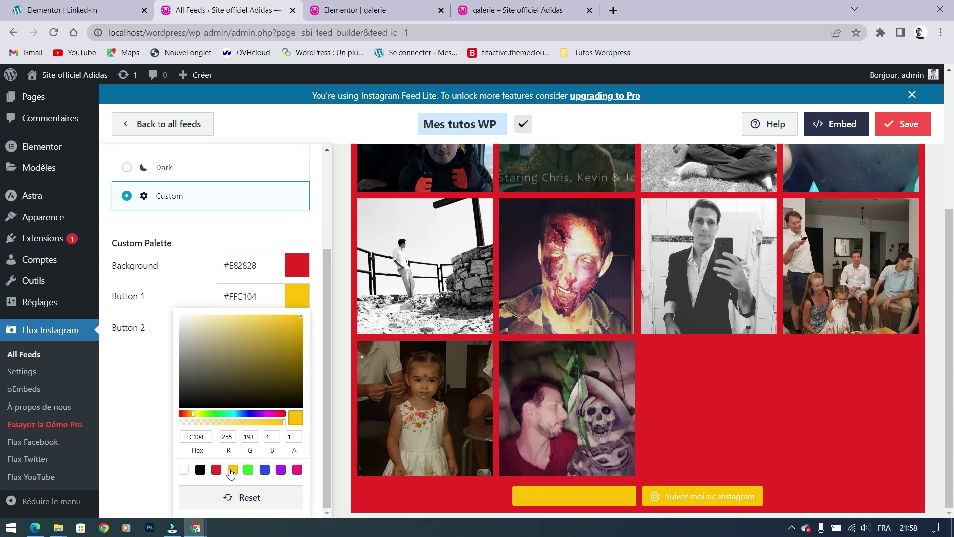
click(225, 496)
click(188, 290)
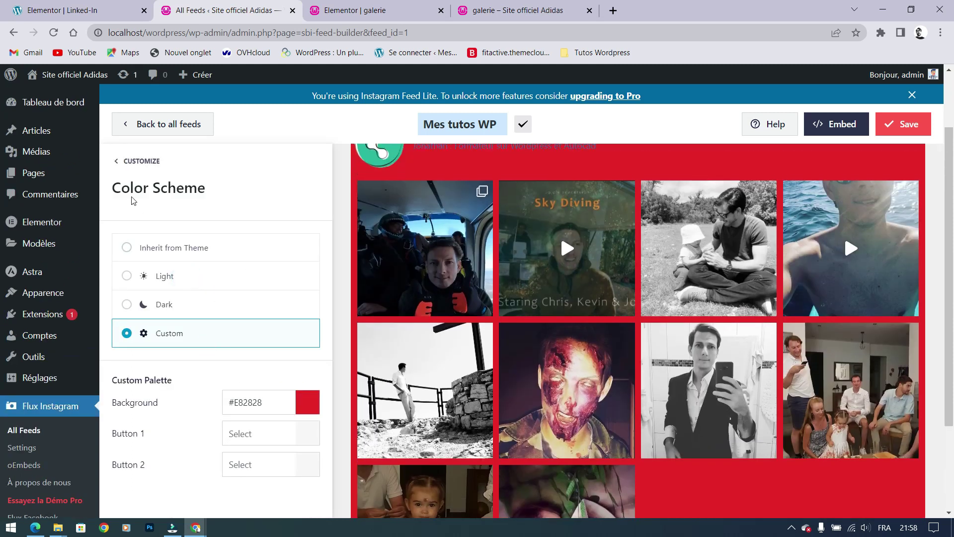
Open the Feed Layout section, try a padding of 20 px between the posts and set it to 0.
click(137, 162)
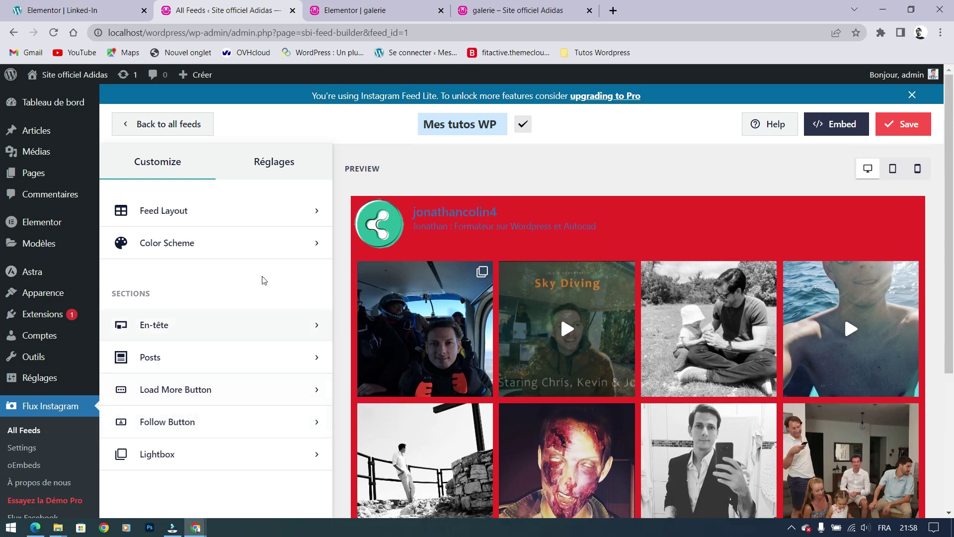
click(292, 211)
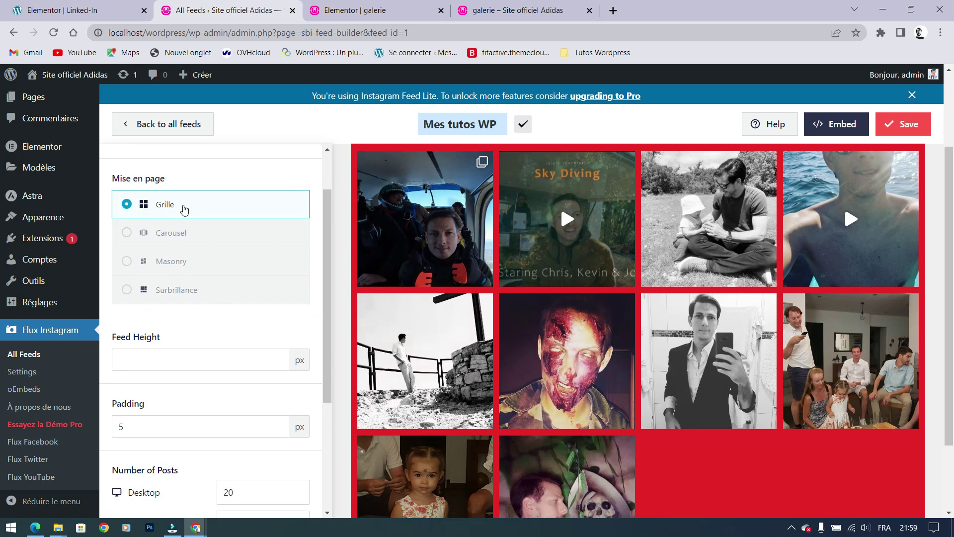
scroll(242, 311, down, 3)
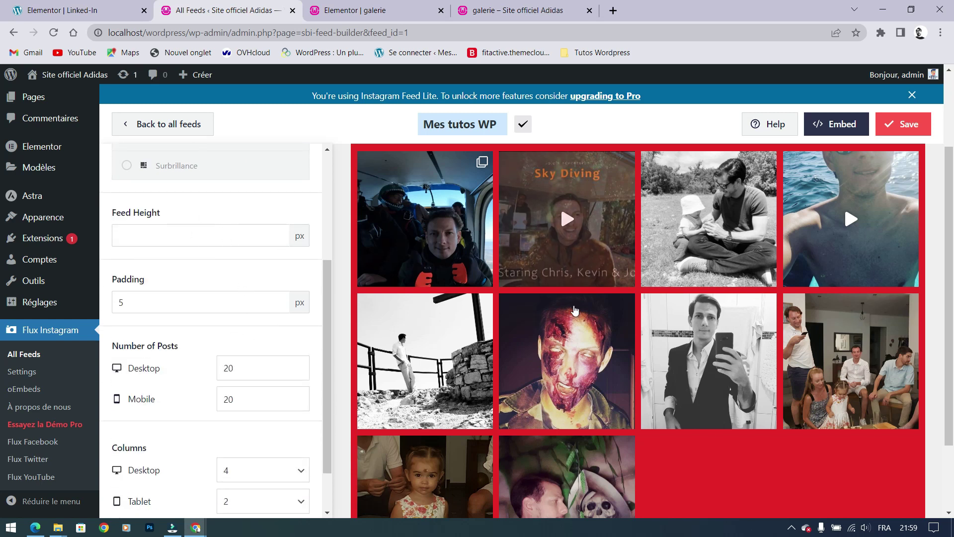
scroll(575, 310, down, 1)
scroll(574, 311, up, 3)
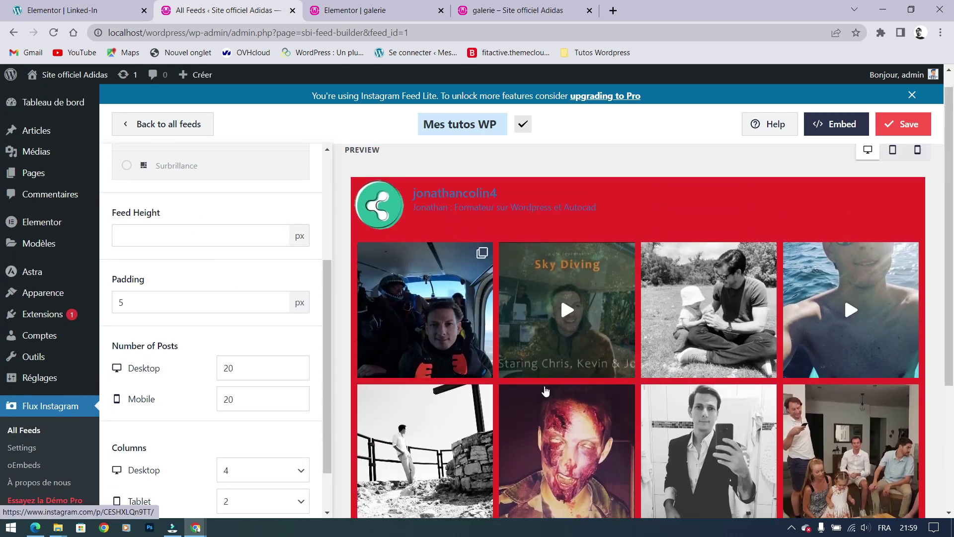
click(278, 306)
click(278, 306)
click(279, 305)
click(278, 305)
click(278, 305)
drag(279, 300, 278, 300)
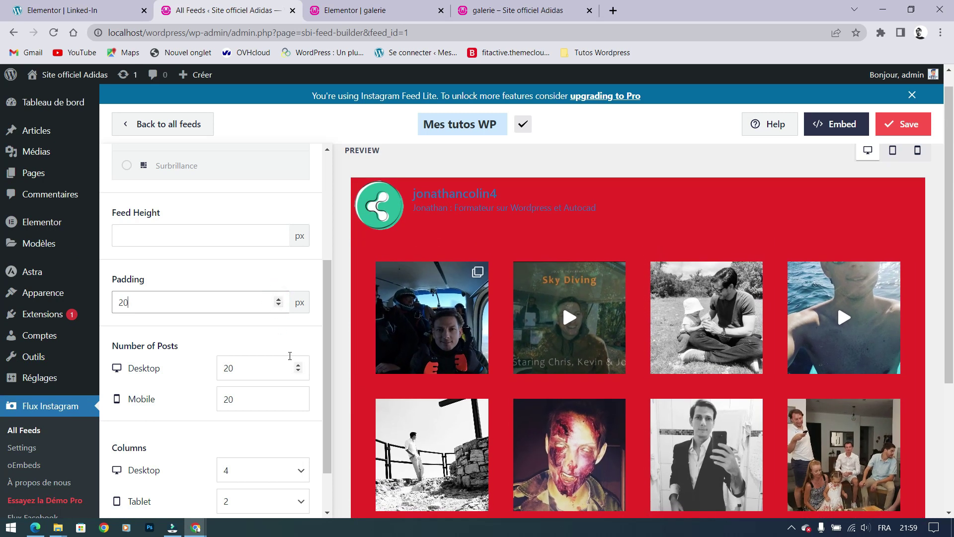
click(278, 305)
click(278, 305)
click(278, 305)
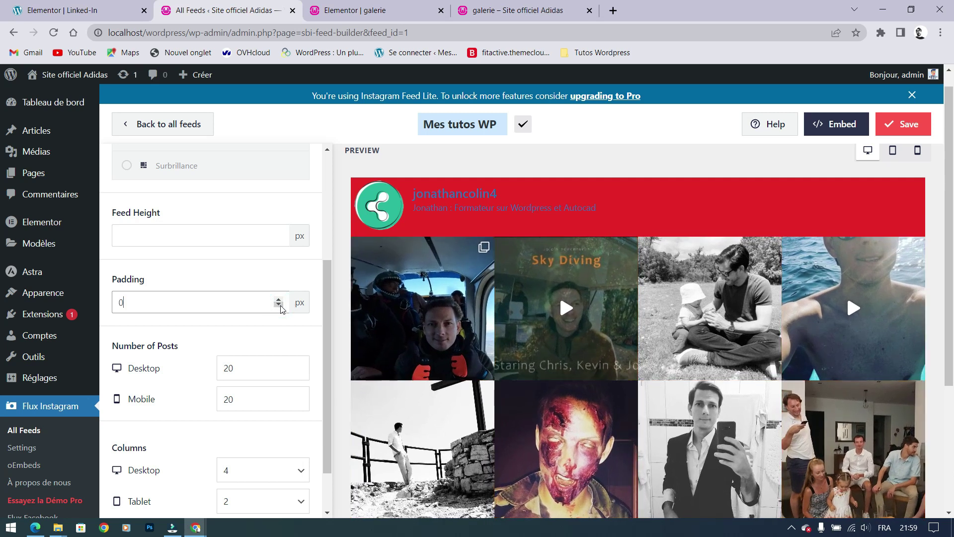
Set the number of posts to 9 for both desktop and mobile.
scroll(258, 349, down, 1)
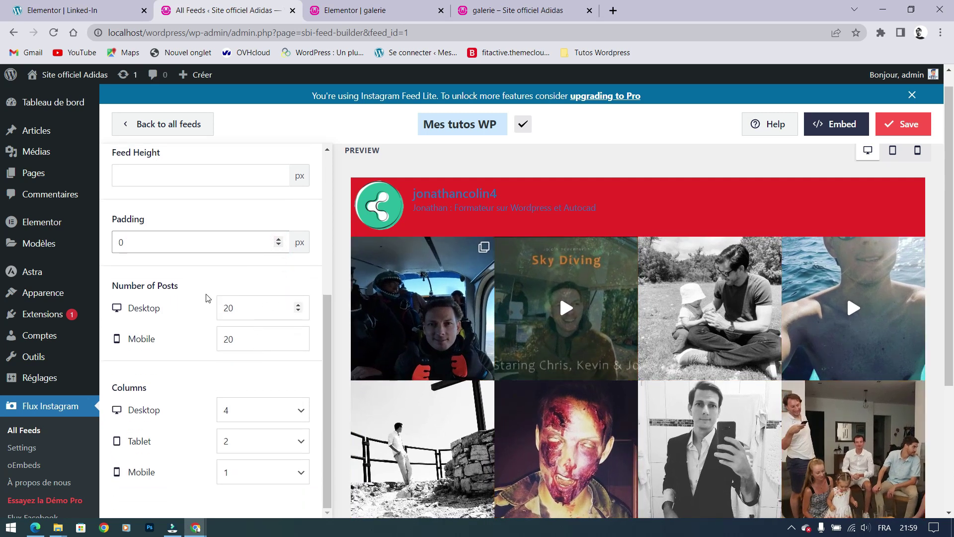
double_click(258, 306)
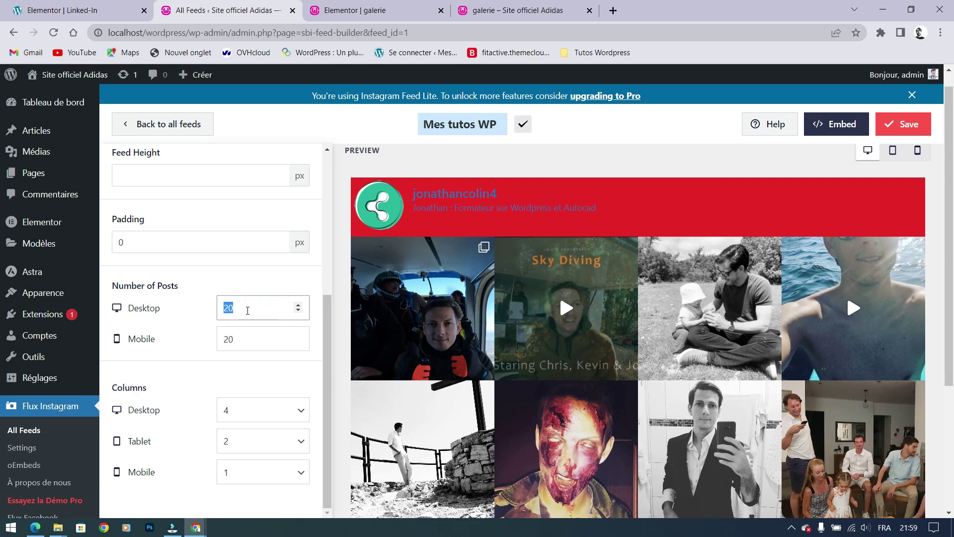
double_click(260, 340)
text(9)
scroll(263, 373, down, 2)
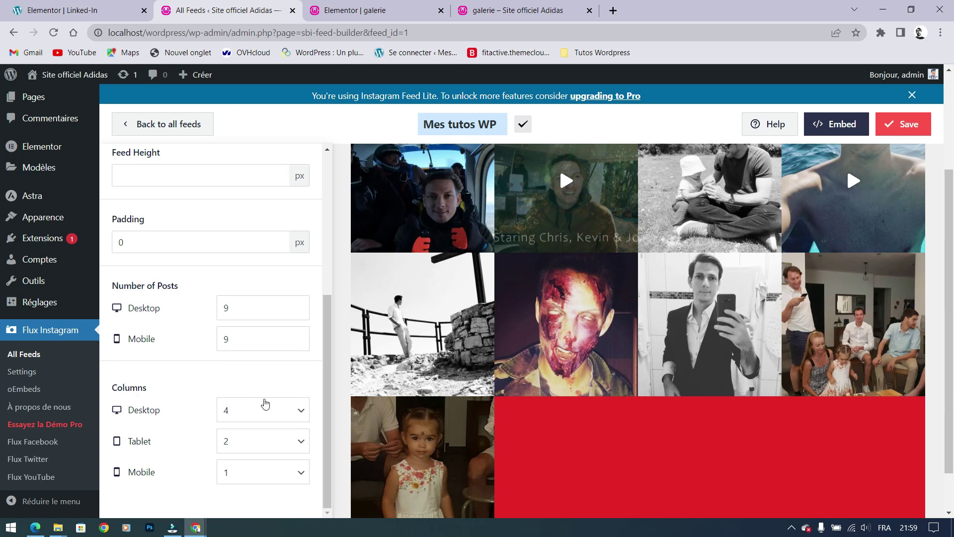
Set the feed's columns to 3 for desktop, tablet and mobile.
click(299, 408)
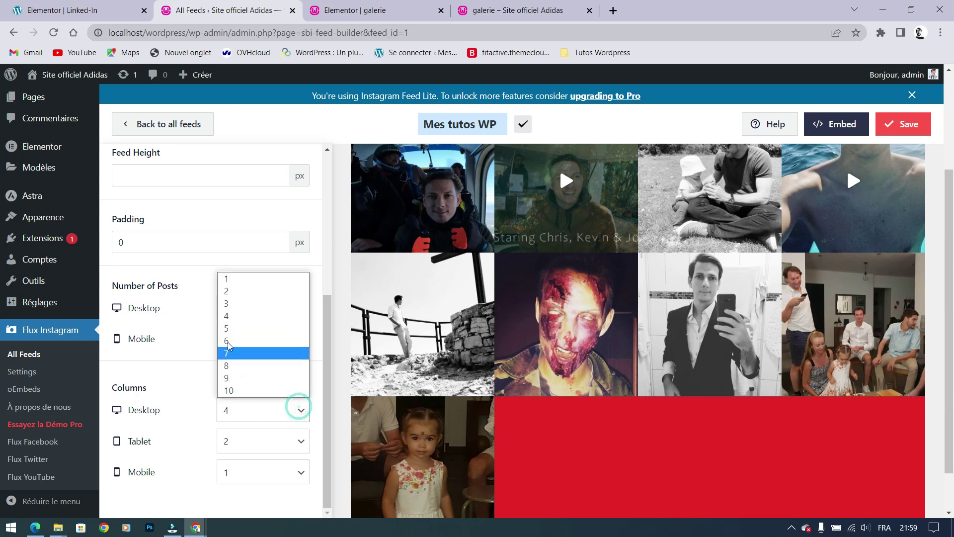
click(232, 302)
scroll(762, 258, up, 2)
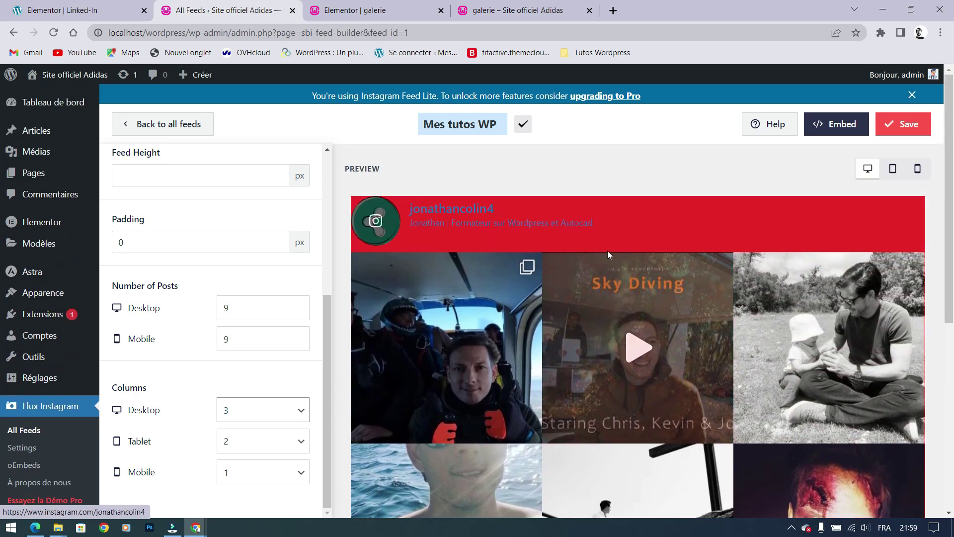
scroll(602, 265, down, 2)
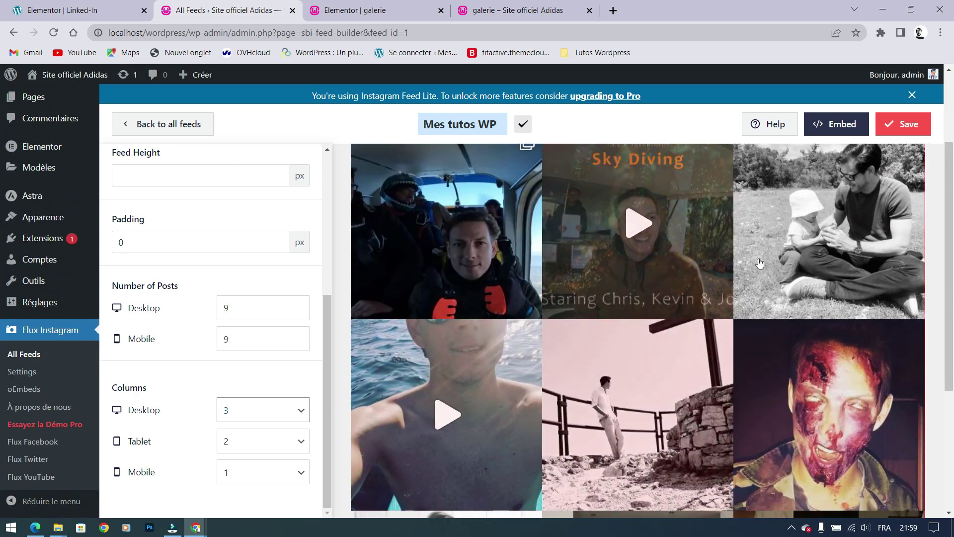
click(291, 446)
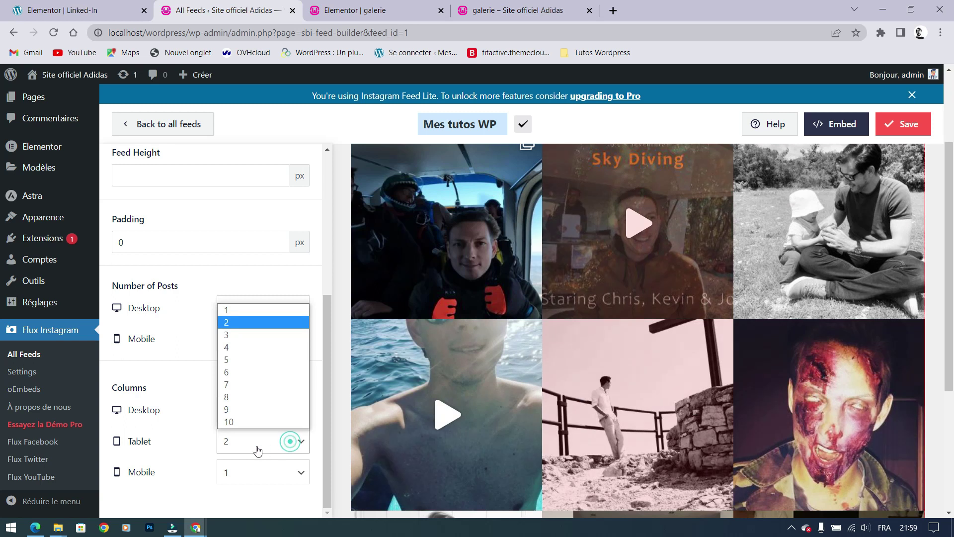
click(247, 345)
click(251, 475)
click(243, 372)
scroll(549, 230, down, 3)
scroll(550, 229, down, 2)
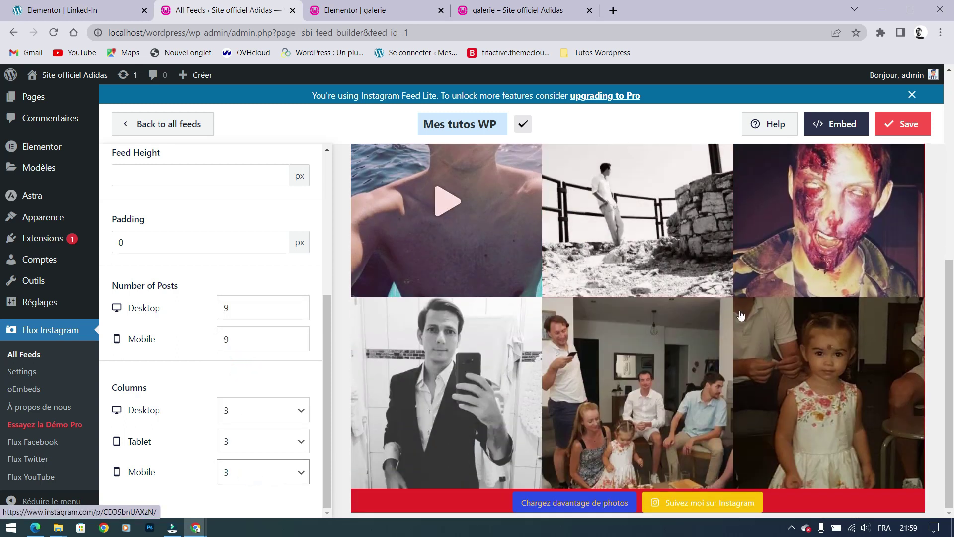
Review the three-column feed preview and set the desktop number of posts to 20.
scroll(618, 366, up, 10)
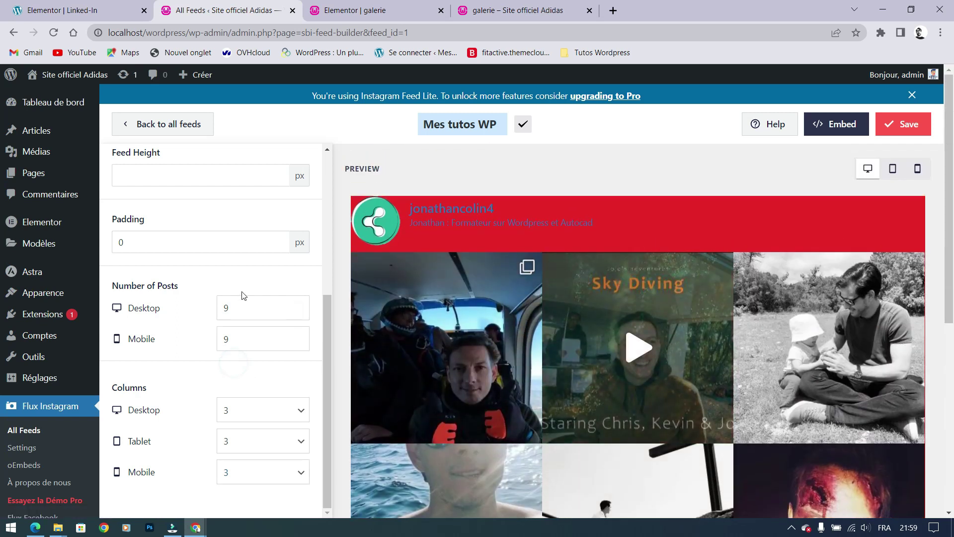
scroll(503, 315, down, 7)
scroll(601, 370, up, 4)
scroll(602, 369, up, 3)
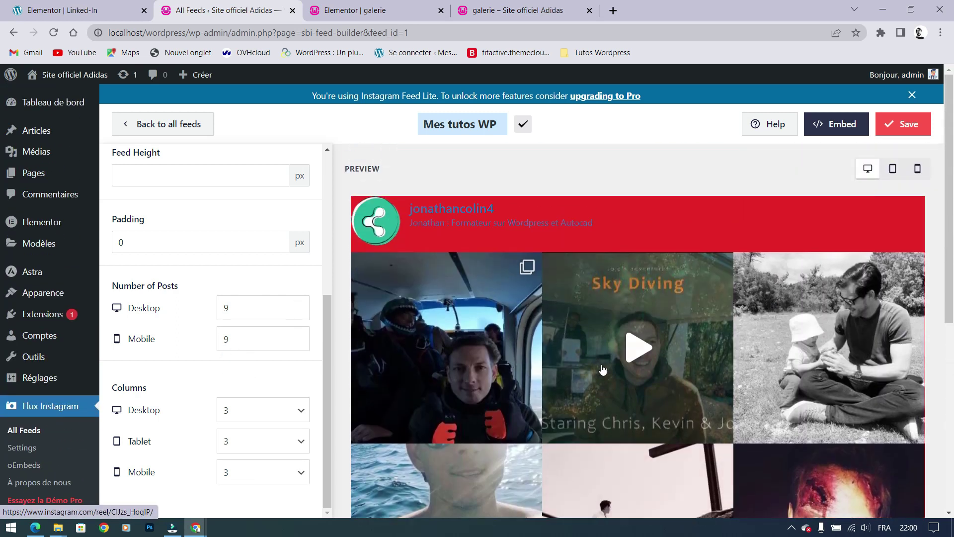
scroll(405, 322, down, 8)
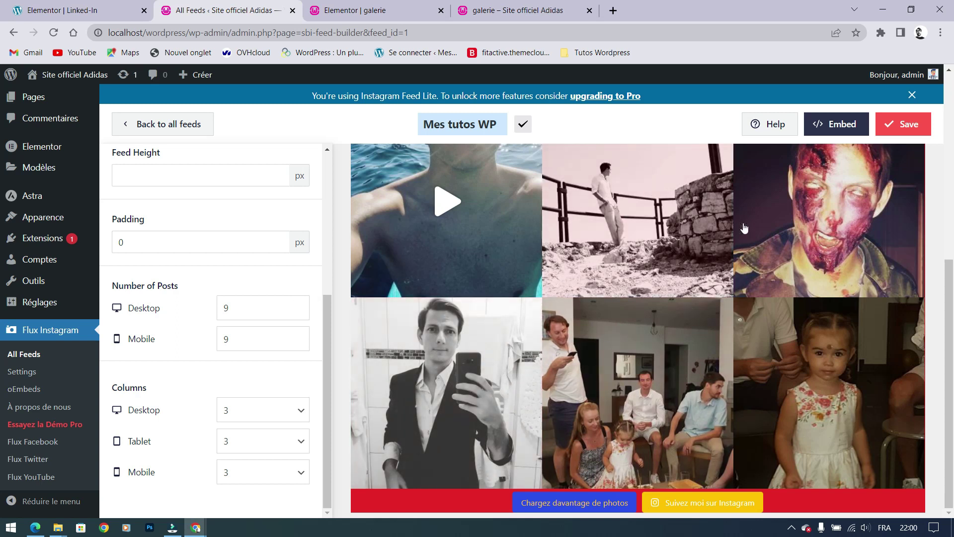
double_click(252, 309)
text(20)
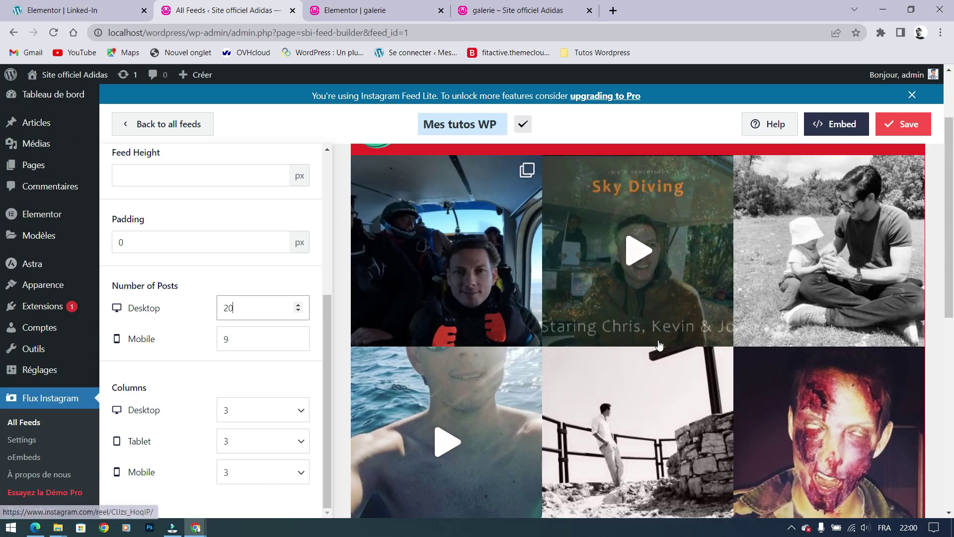
scroll(658, 334, down, 5)
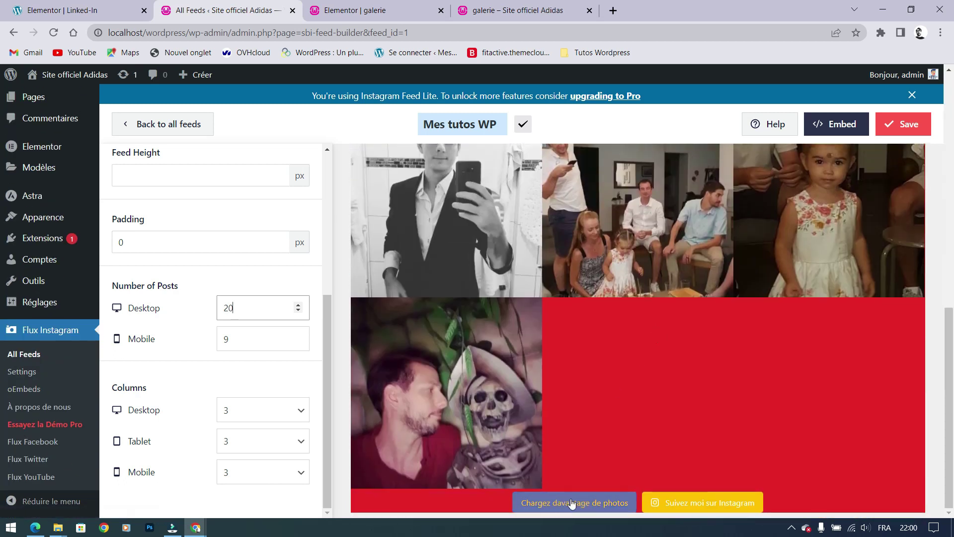
Review the four-column Instagram feed on the live galerie page and return to the feed editor.
click(517, 10)
scroll(419, 408, down, 5)
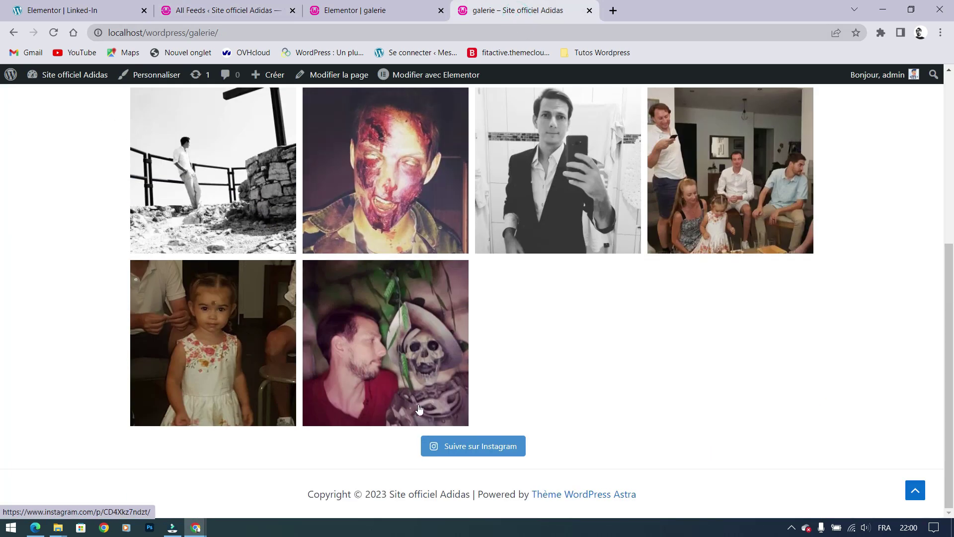
scroll(632, 263, up, 5)
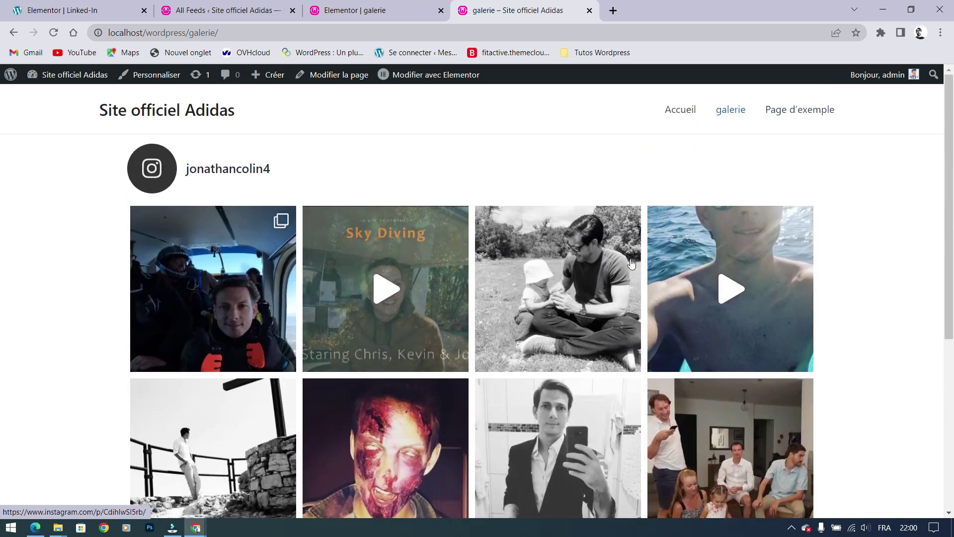
scroll(631, 263, down, 5)
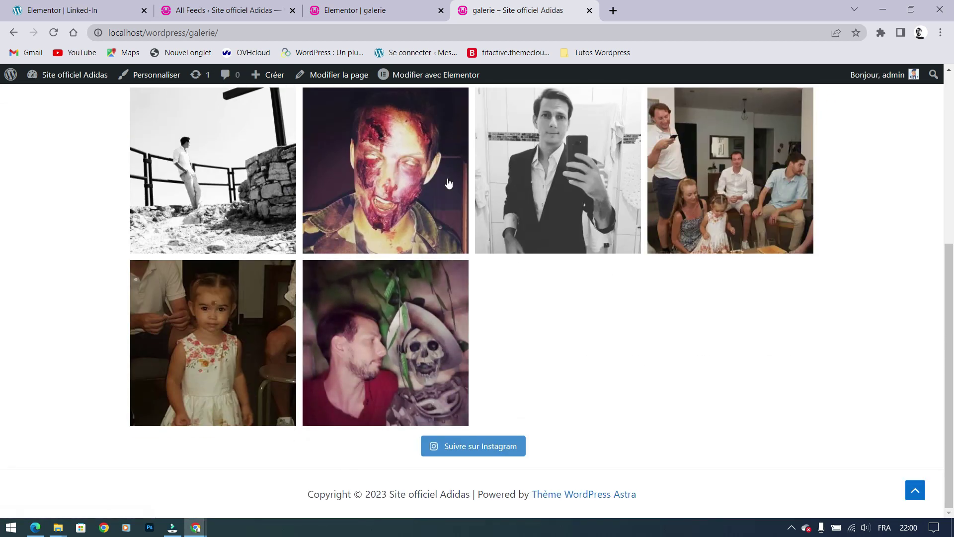
click(248, 10)
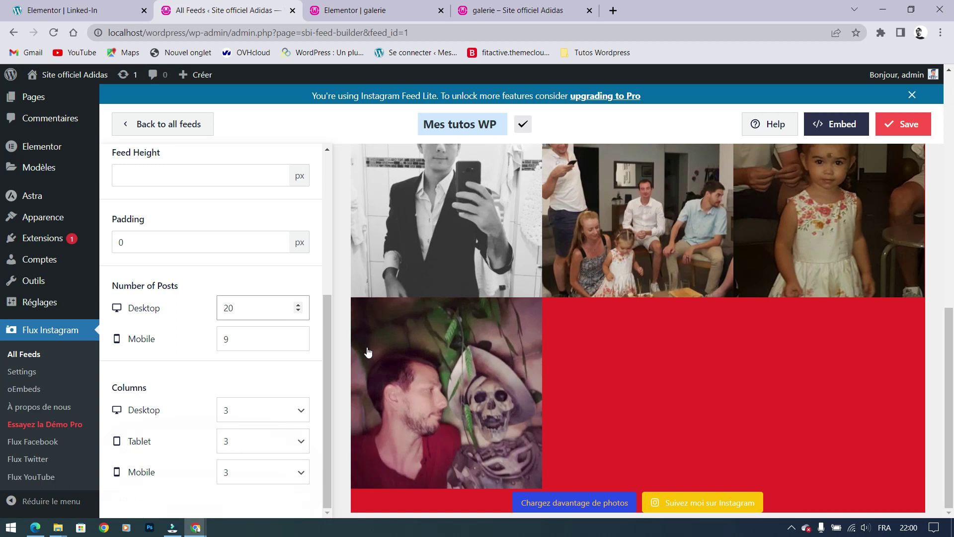
Set the desktop number of posts to 9 and save the feed.
click(261, 312)
key(BackSpace)
key(BackSpace)
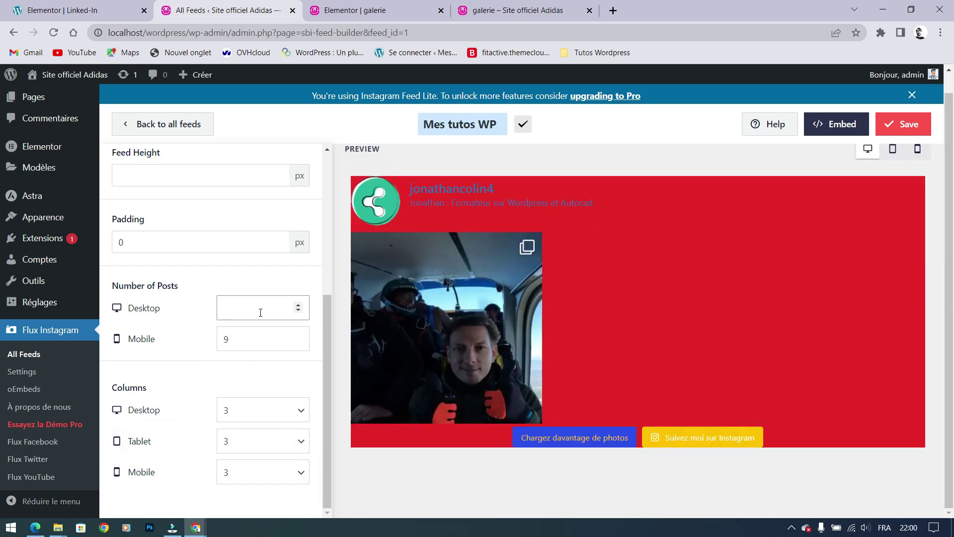
text(9)
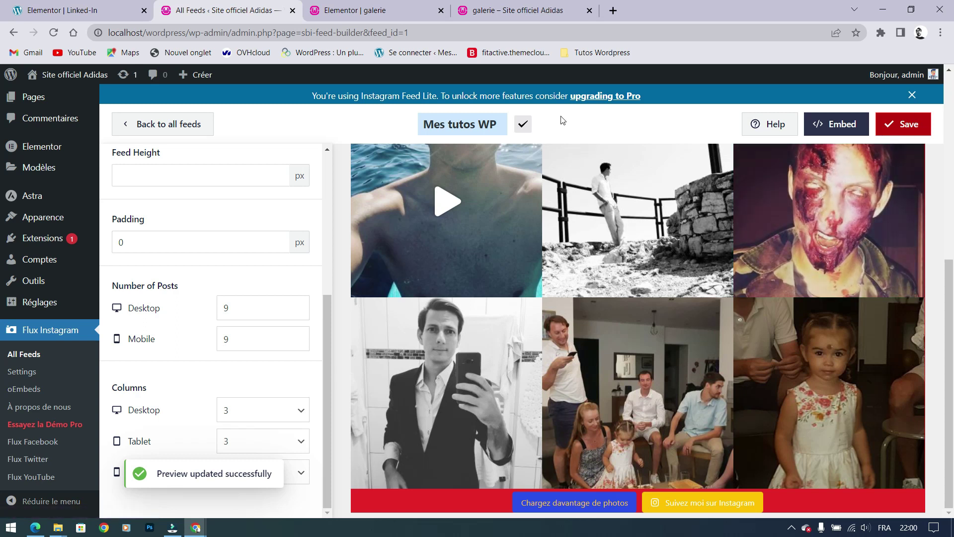
Reload the live galerie page and review the customized feed from its header down to its buttons.
click(517, 14)
click(54, 33)
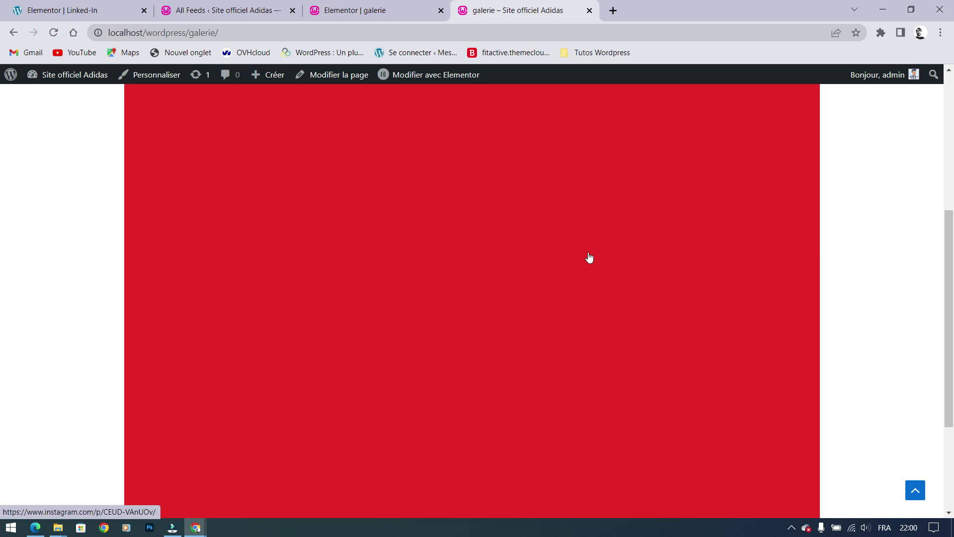
scroll(646, 289, up, 5)
scroll(656, 292, down, 9)
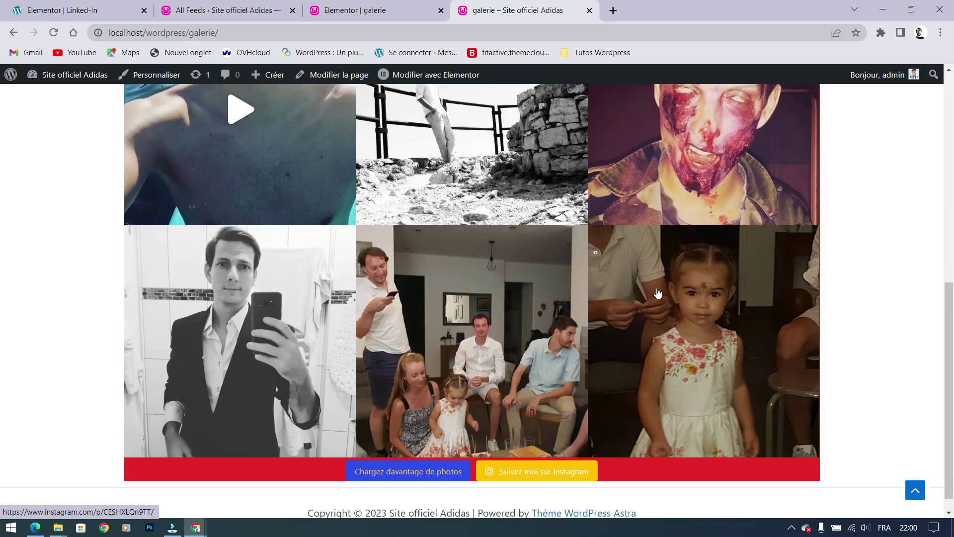
scroll(661, 308, up, 5)
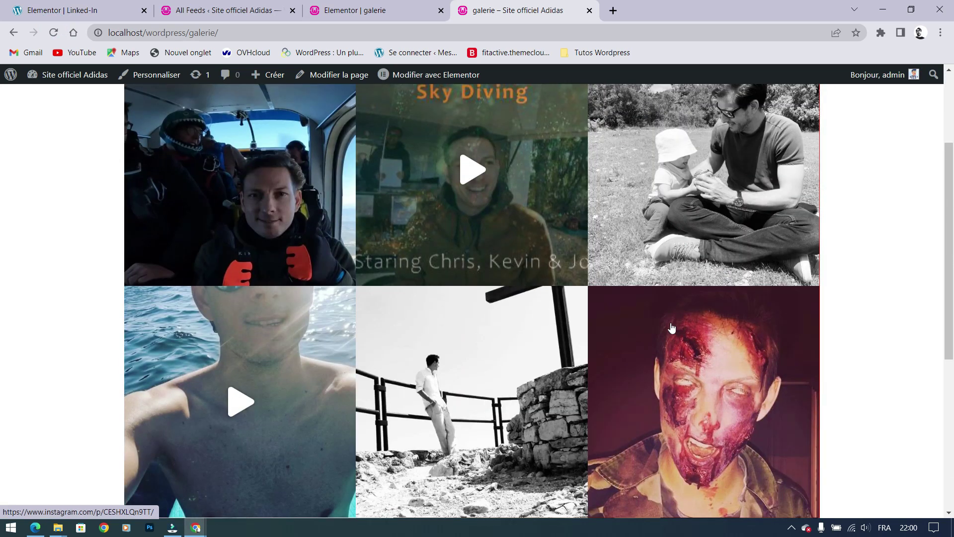
scroll(671, 328, up, 3)
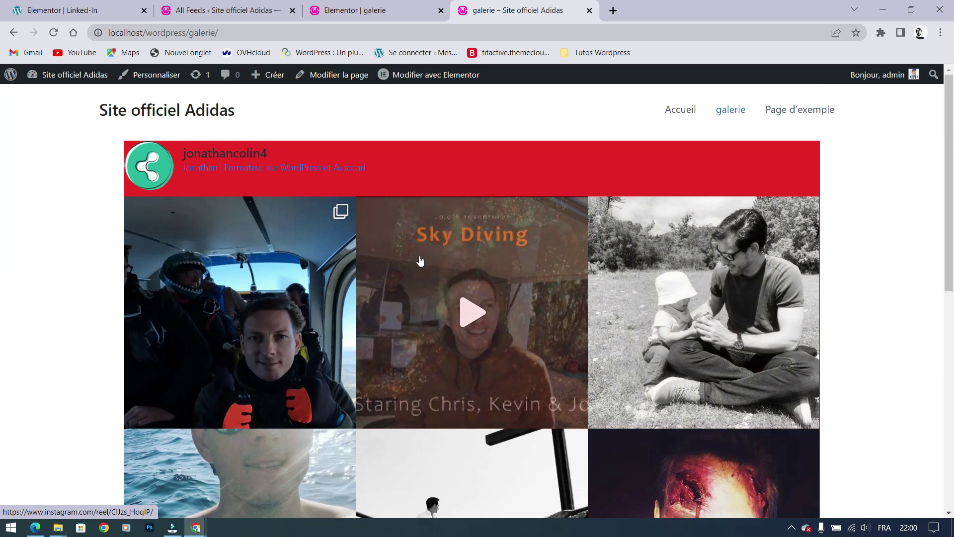
Switch to the Elementor editor of the galerie page and add a single-column section below the Instagram feed.
click(383, 11)
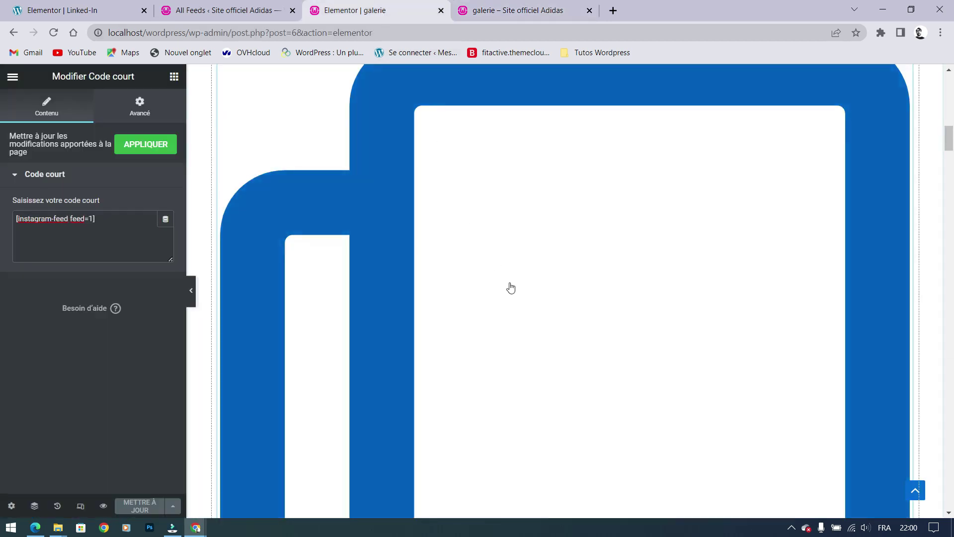
middle_click(372, 254)
scroll(348, 278, down, 15)
scroll(489, 318, down, 15)
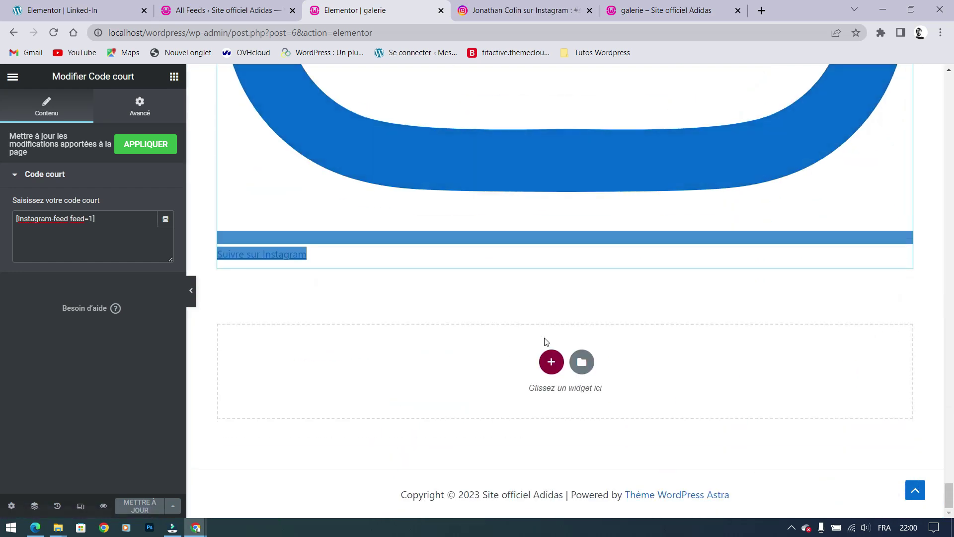
click(551, 361)
click(287, 397)
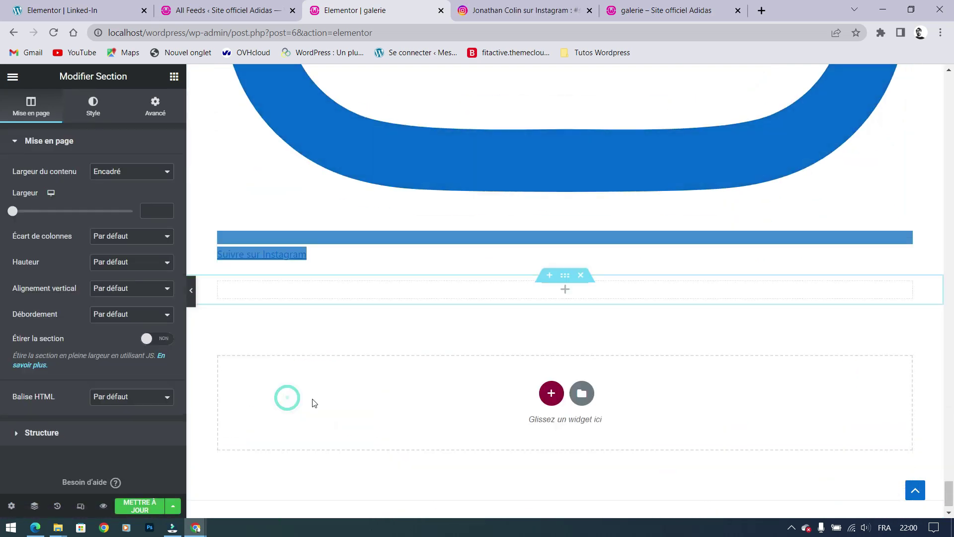
Find the basic gallery widget (Galerie basique) and place it in the new empty section.
click(174, 76)
scroll(134, 298, down, 6)
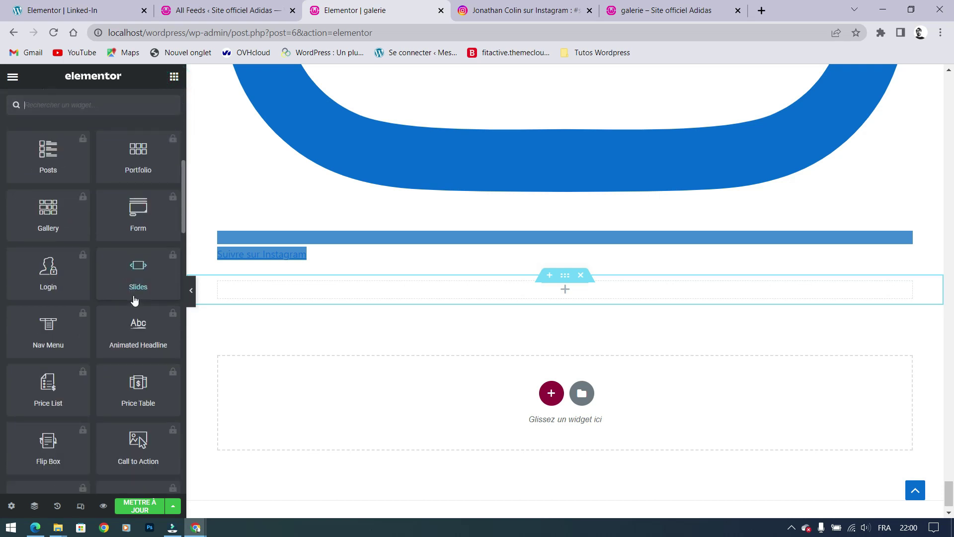
scroll(152, 232, up, 8)
scroll(150, 238, down, 20)
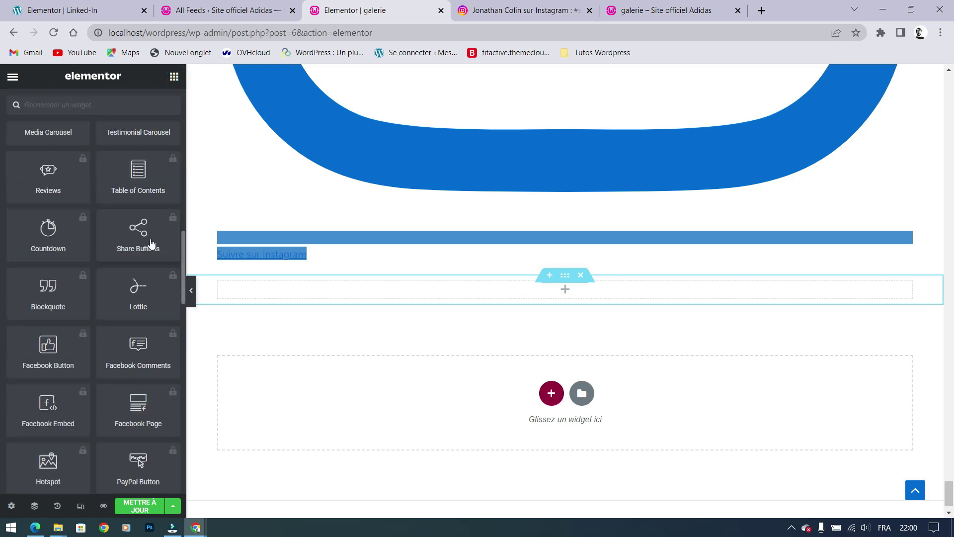
scroll(150, 239, down, 3)
drag(58, 252, 566, 292)
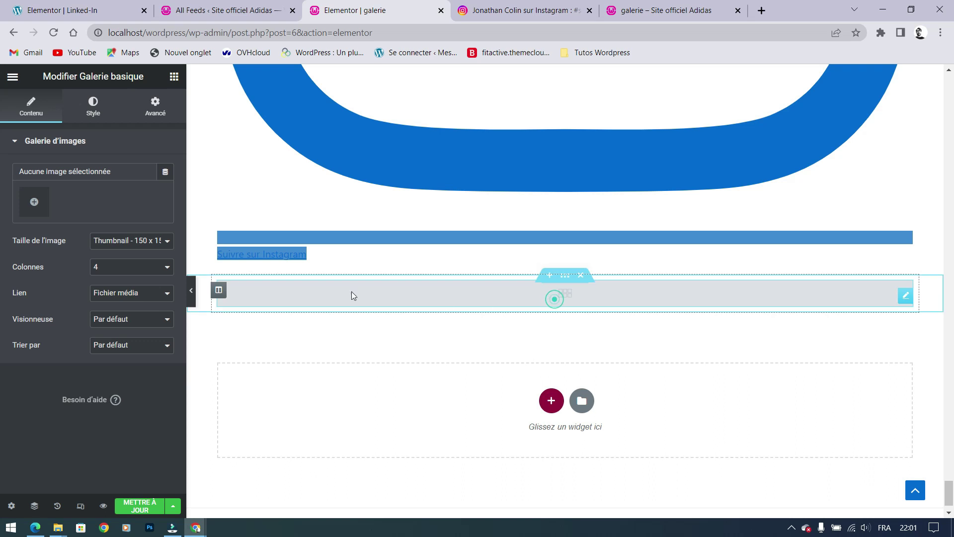
Upload SBPF.png, funnel.png, cpc reel.jpg, among_us_polus.jpg, SMART.jpg and the cinema photo from Téléchargements and insert them as the gallery.
click(35, 199)
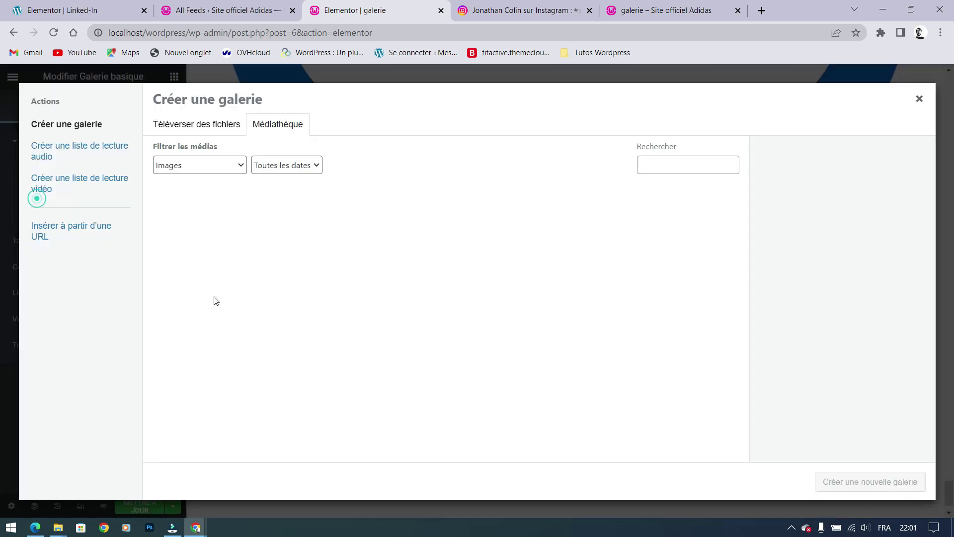
click(186, 126)
click(528, 299)
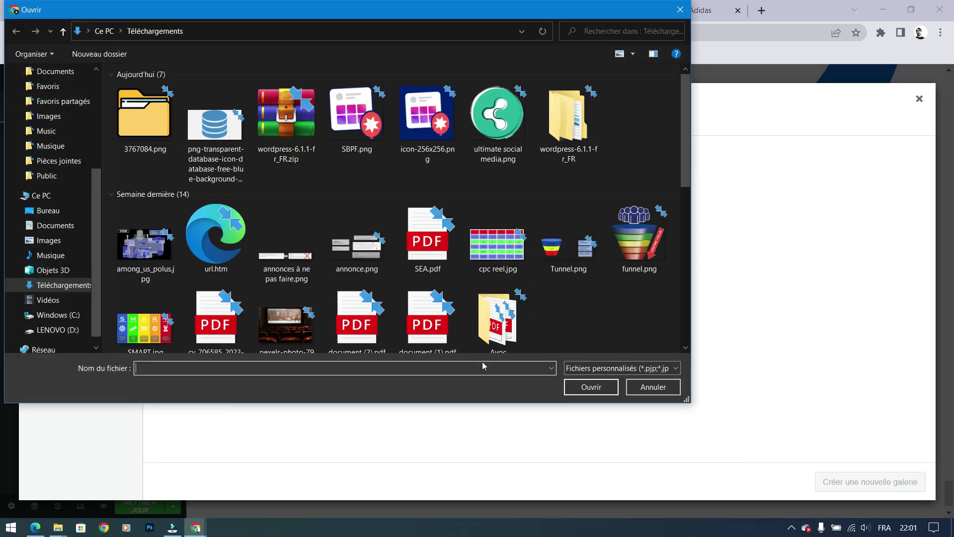
click(357, 117)
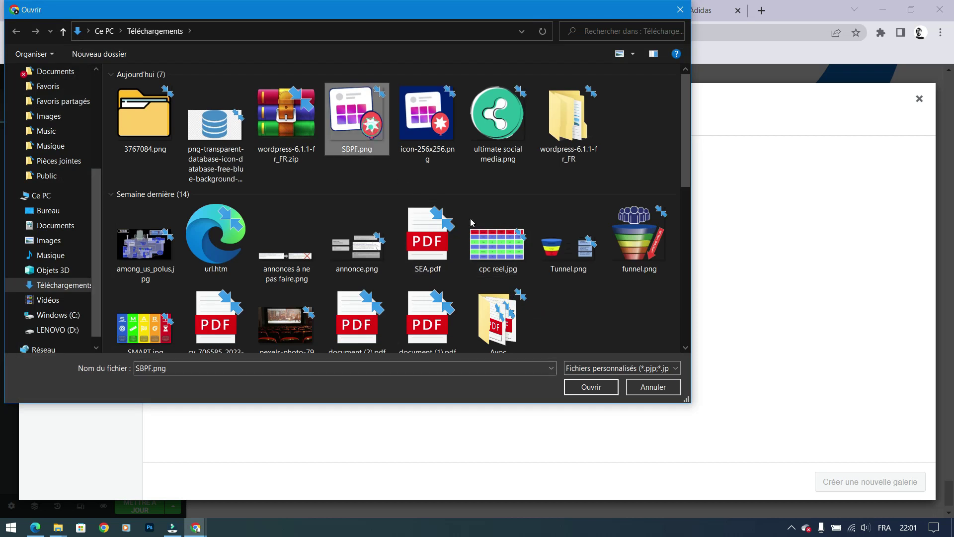
ctrl+click(640, 239)
ctrl+click(507, 249)
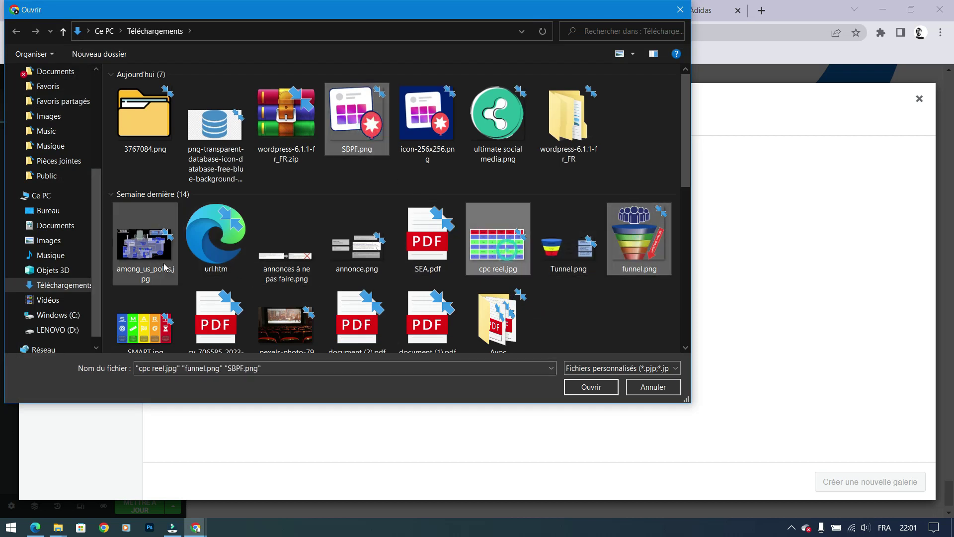
ctrl+click(165, 267)
scroll(224, 298, down, 1)
ctrl+click(287, 299)
ctrl+click(167, 286)
click(592, 387)
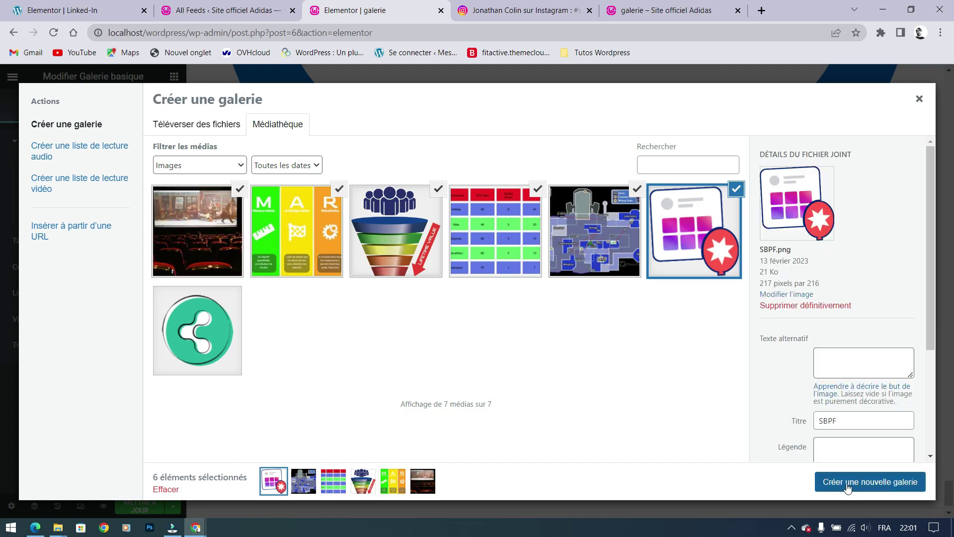
click(848, 485)
click(859, 482)
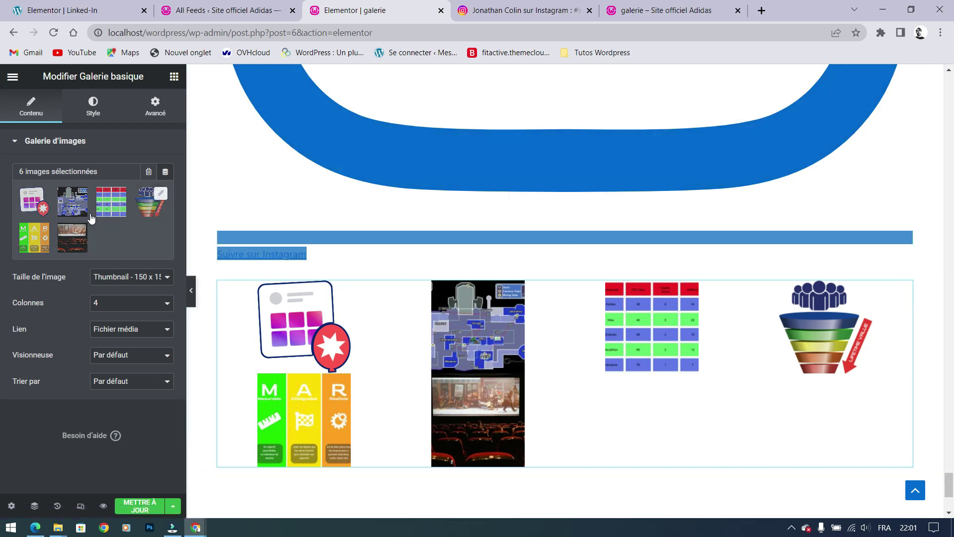
Add the green share icon image from the media library to the gallery and insert it in first position.
click(113, 246)
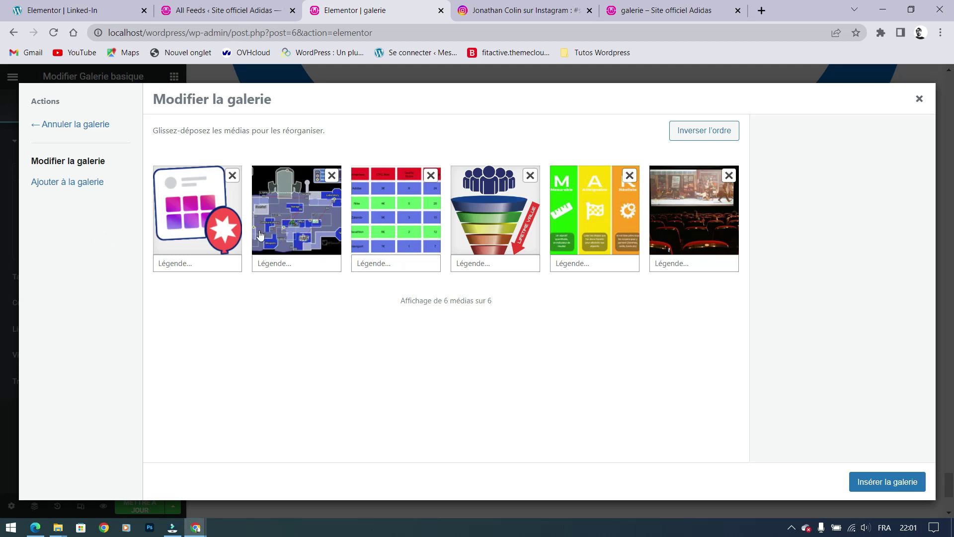
click(70, 182)
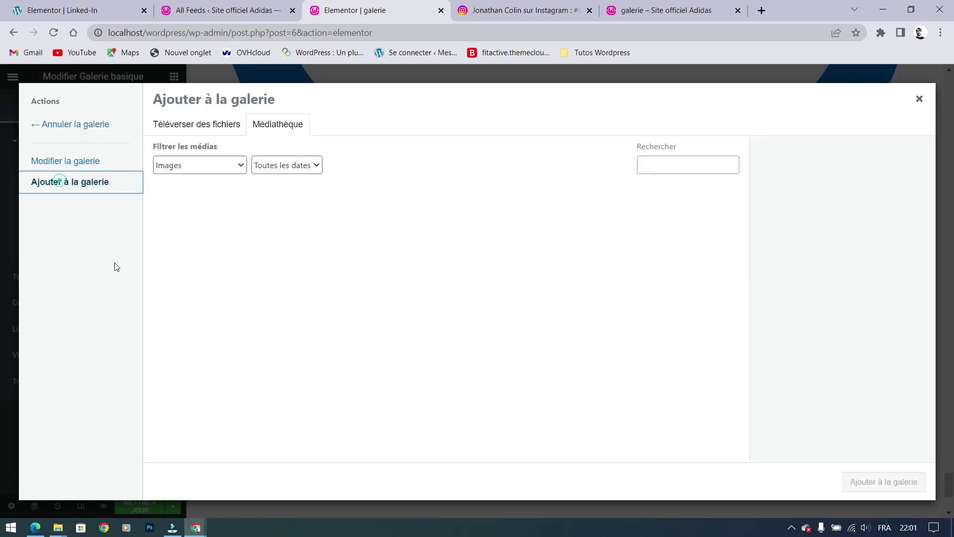
click(190, 232)
click(884, 482)
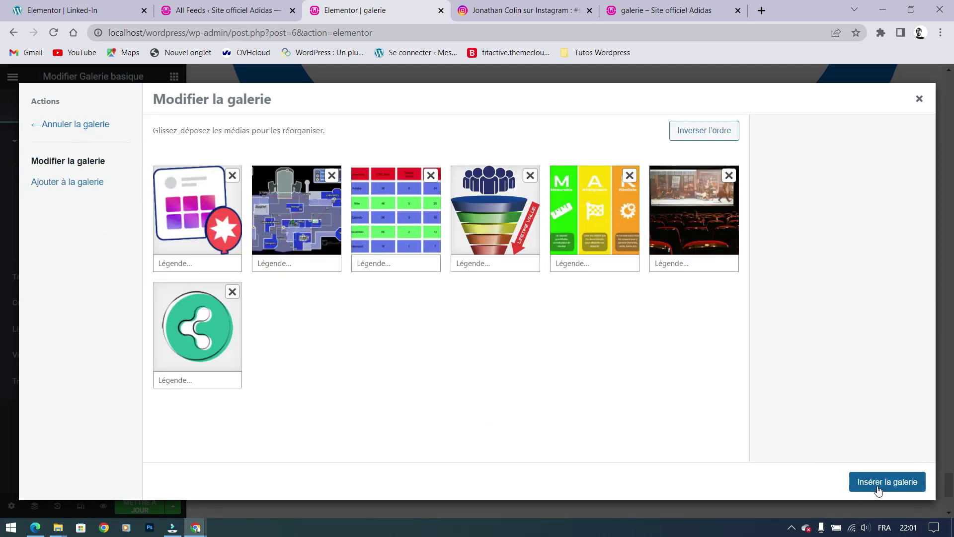
drag(201, 326, 192, 219)
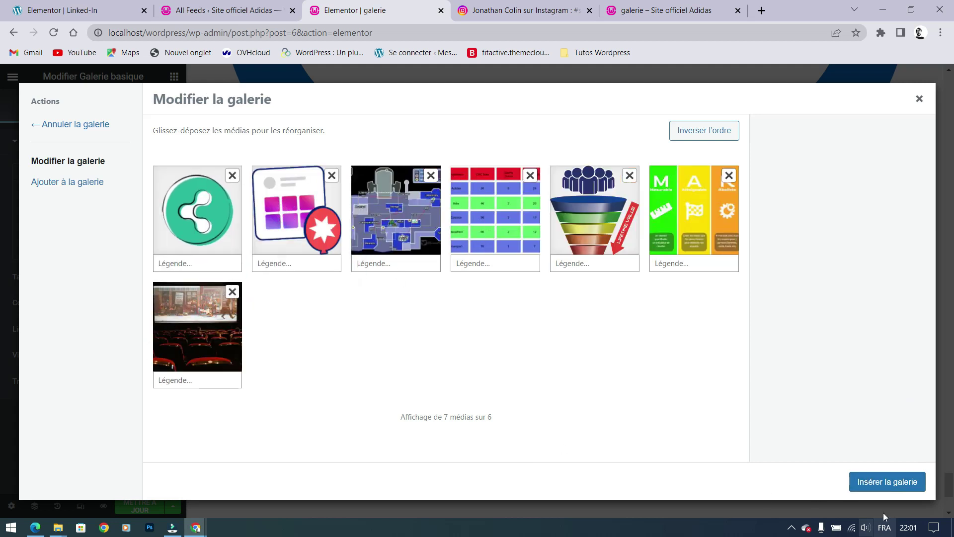
click(885, 482)
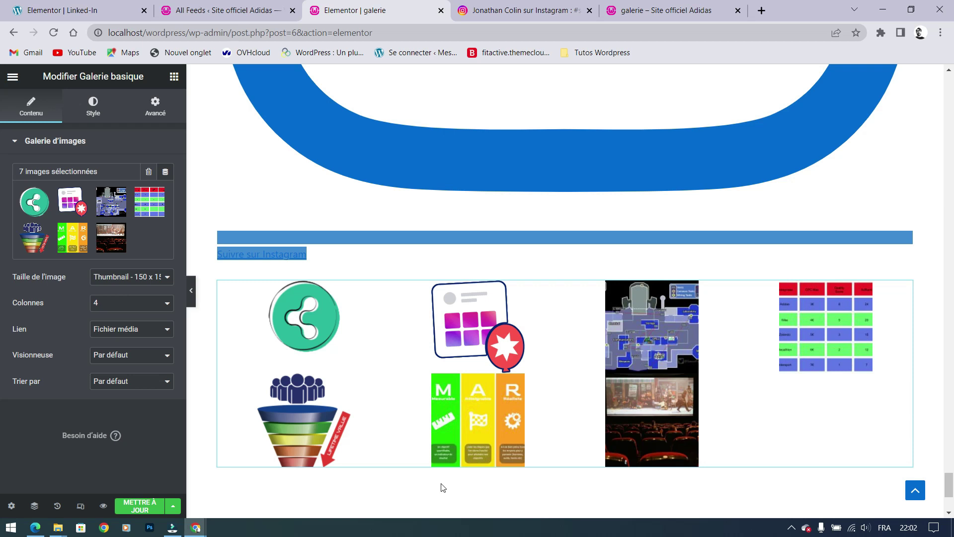
Look over the Instagram feed on the live galerie page again, from the buttons back up to the header.
click(661, 10)
scroll(802, 251, down, 8)
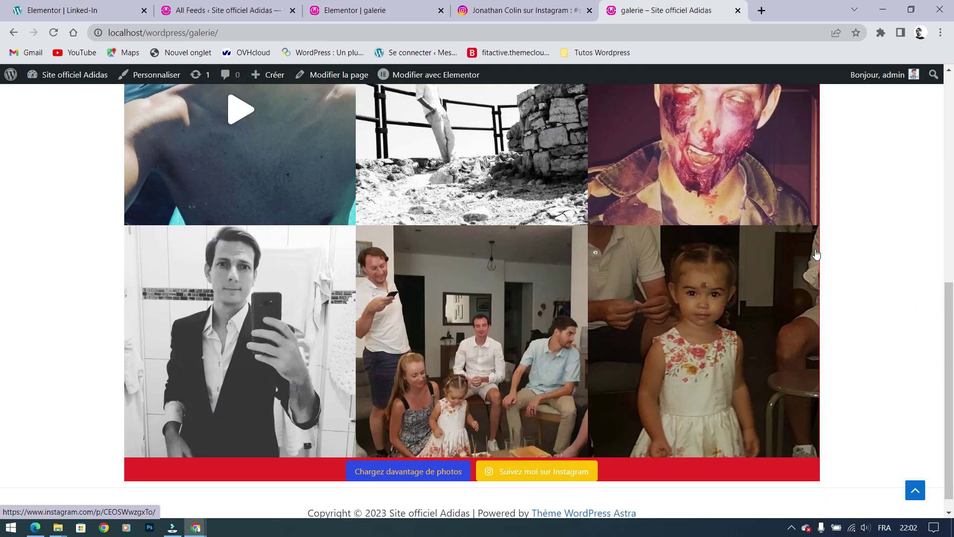
scroll(802, 251, up, 10)
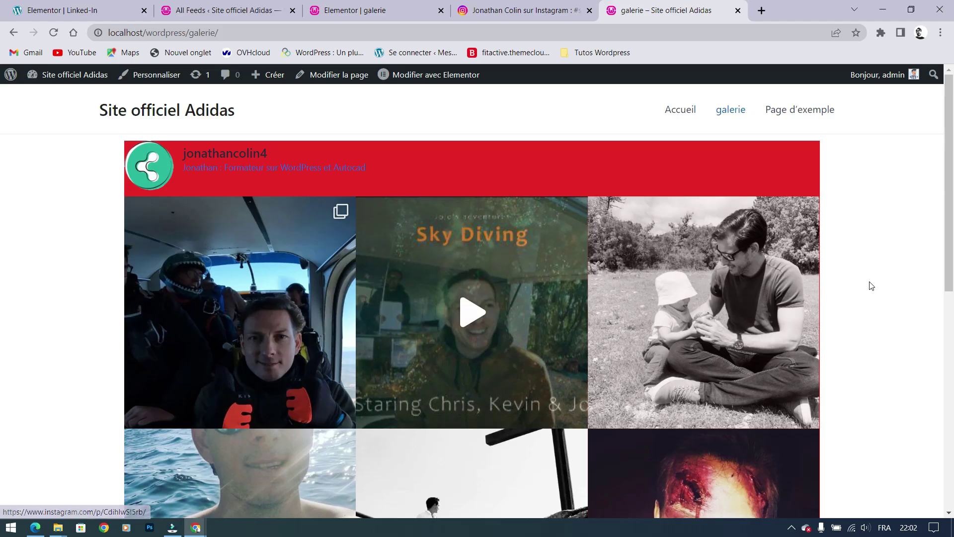